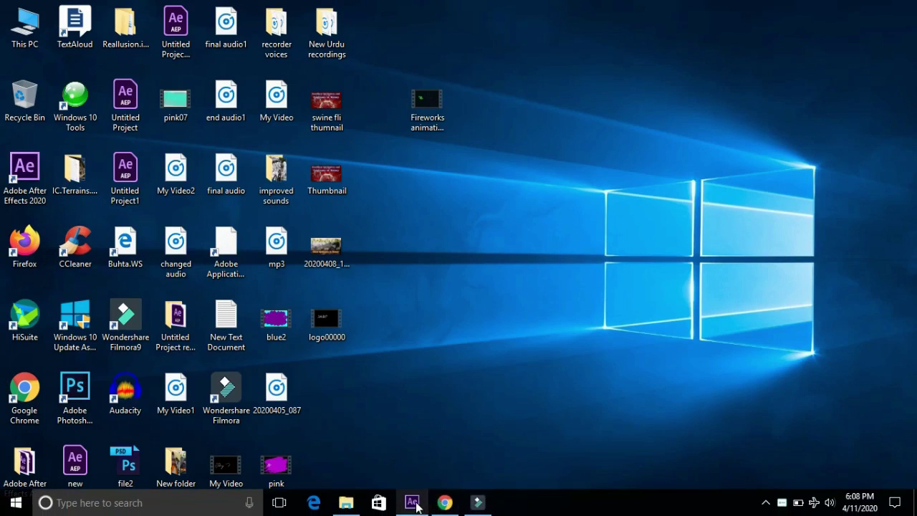
Step: Bring the After Effects 2020 window to the front, showing the empty Untitled Project
click(416, 503)
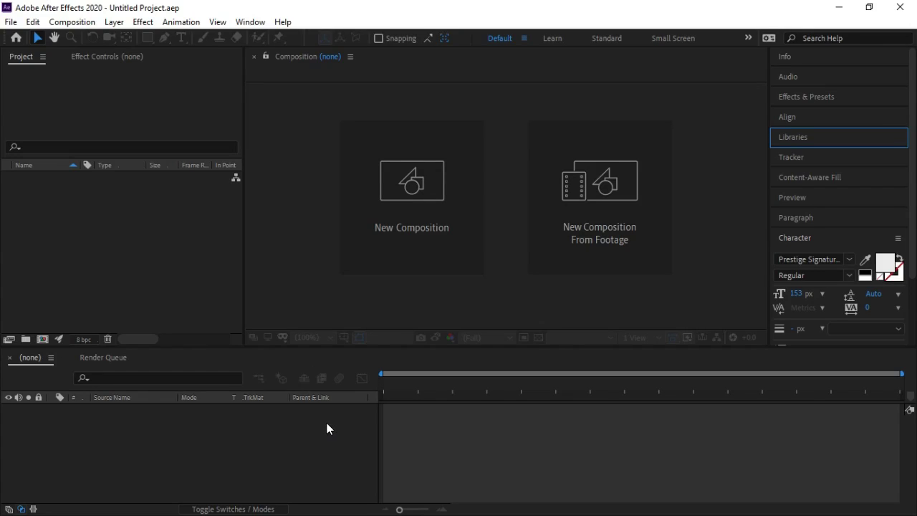
Step: Create Comp 1 with the HDTV 1080 29.97 preset: 1920×1080, 29.97 fps, 15 seconds
click(410, 216)
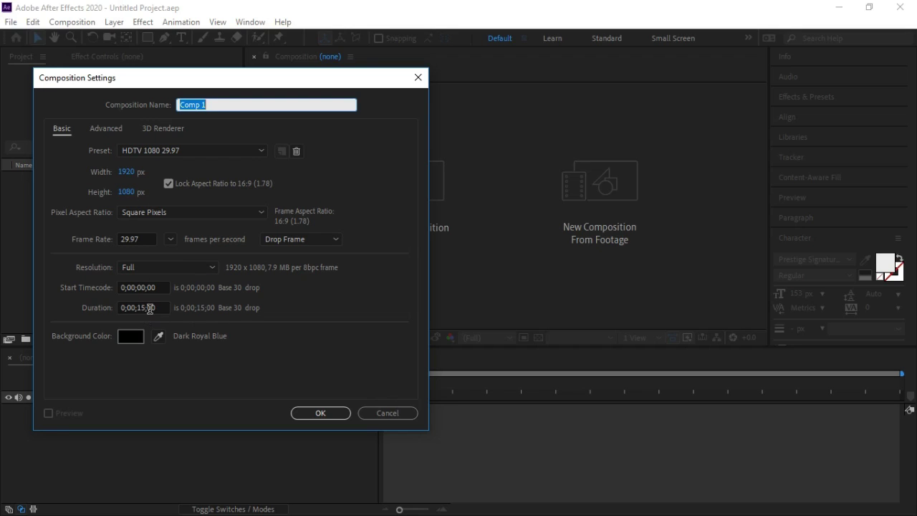
click(329, 415)
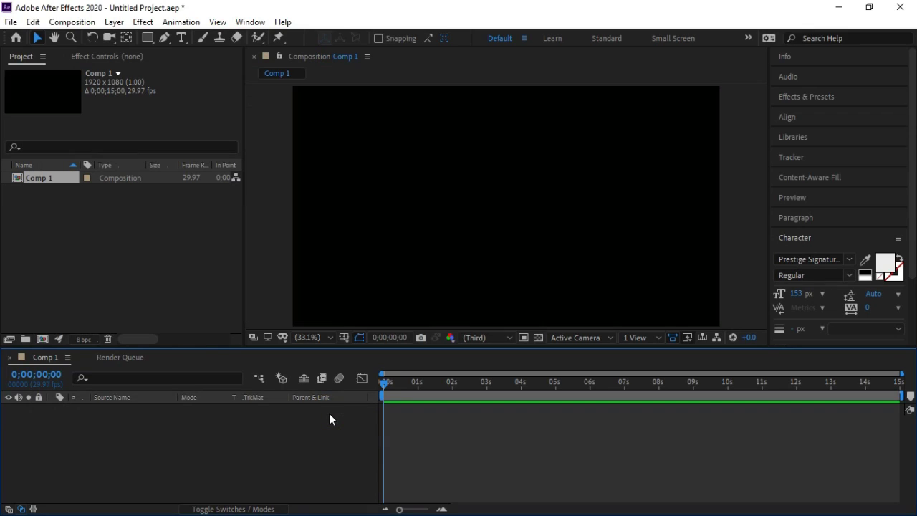
Step: Set the viewer to Fit up to 100% and place a new text insertion point in the comp
click(330, 339)
click(320, 113)
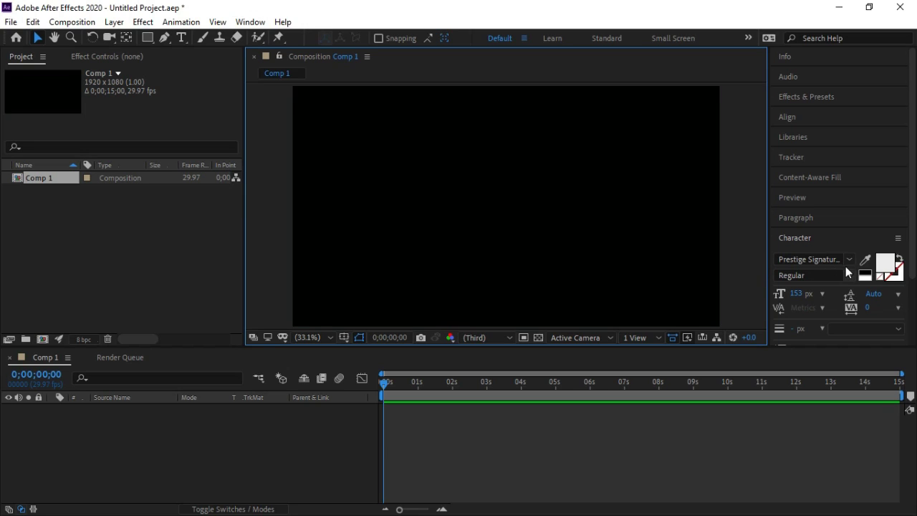
click(181, 38)
click(410, 207)
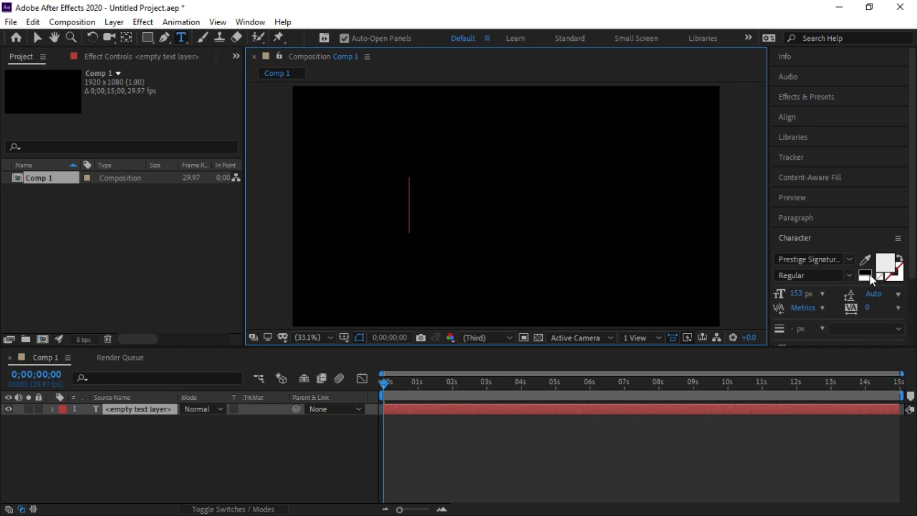
Step: Choose the Gloss And Bloom font and type 'Signature'
click(849, 259)
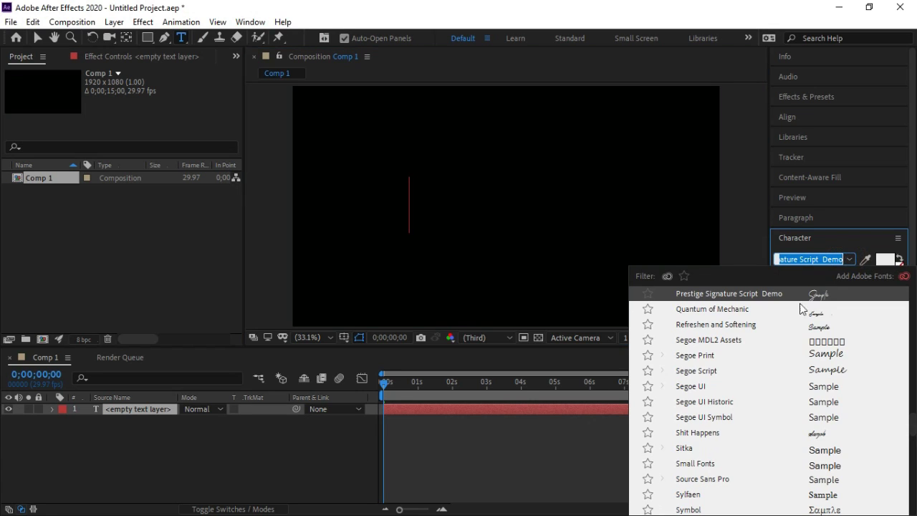
scroll(762, 329, up, 15)
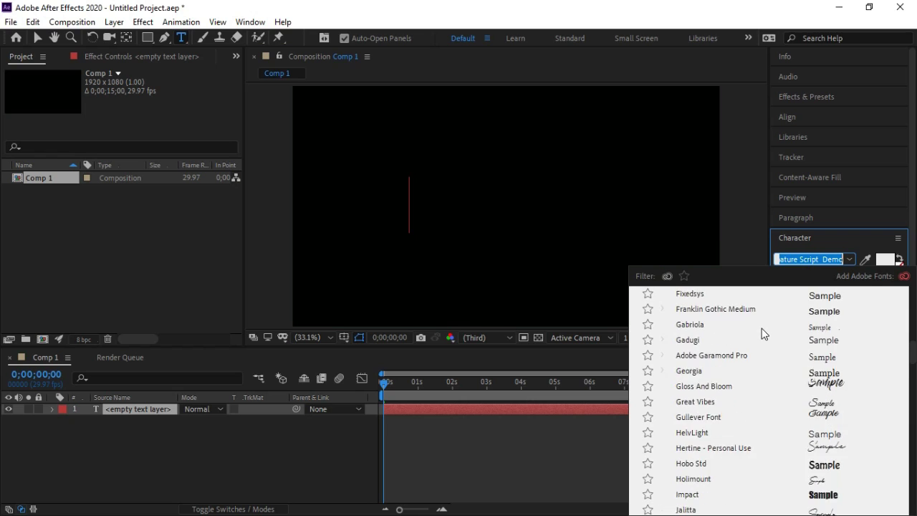
scroll(761, 328, up, 20)
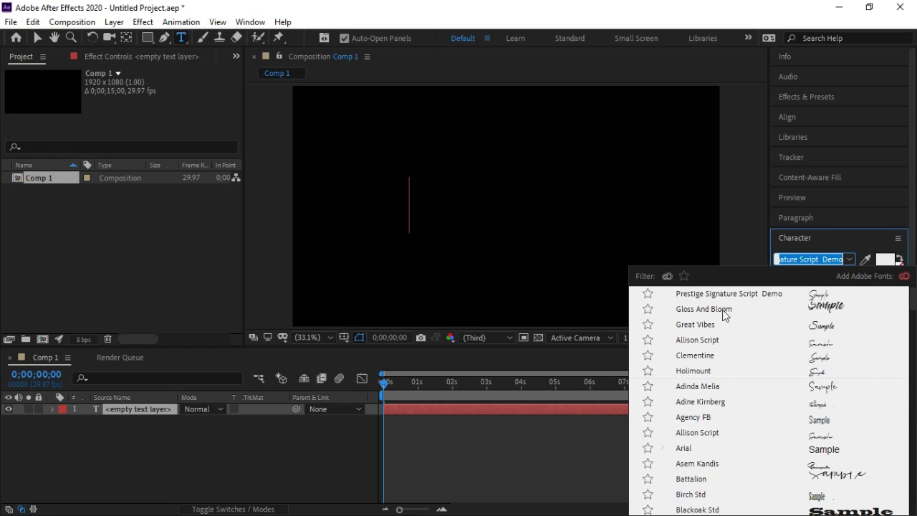
click(725, 315)
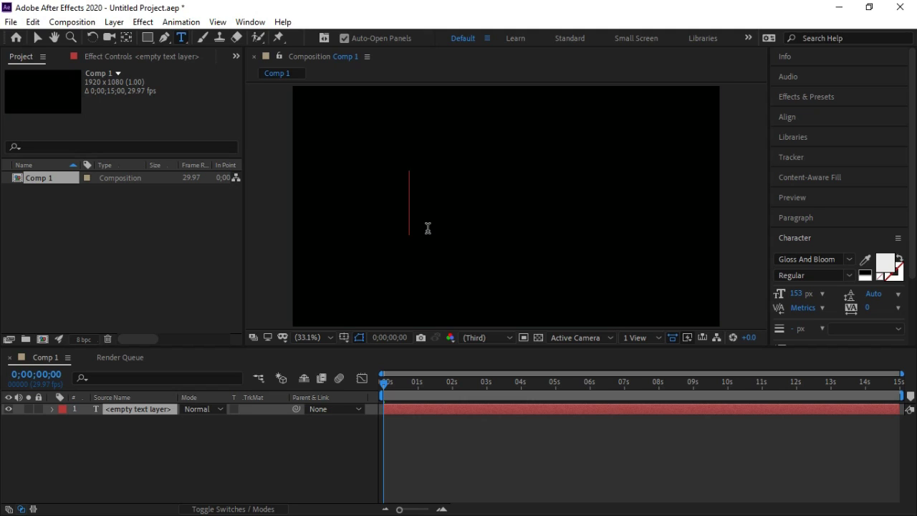
text(Signa)
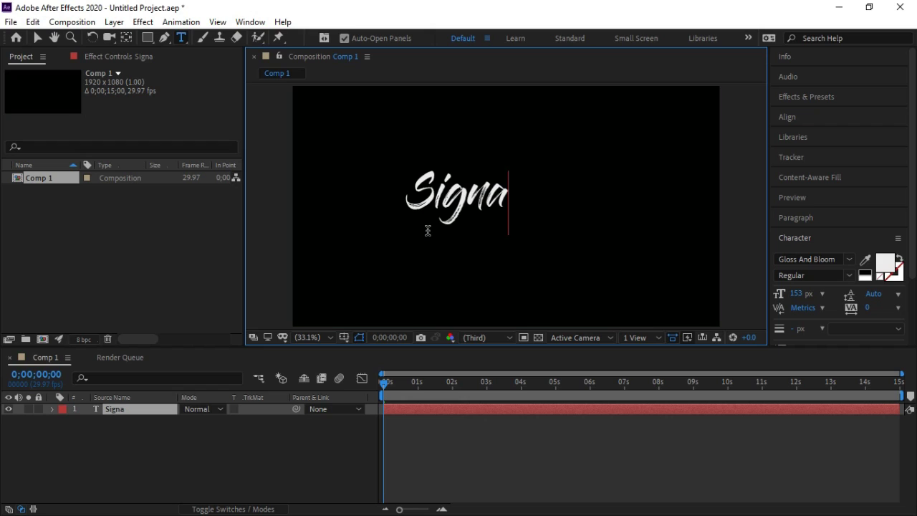
text(tur)
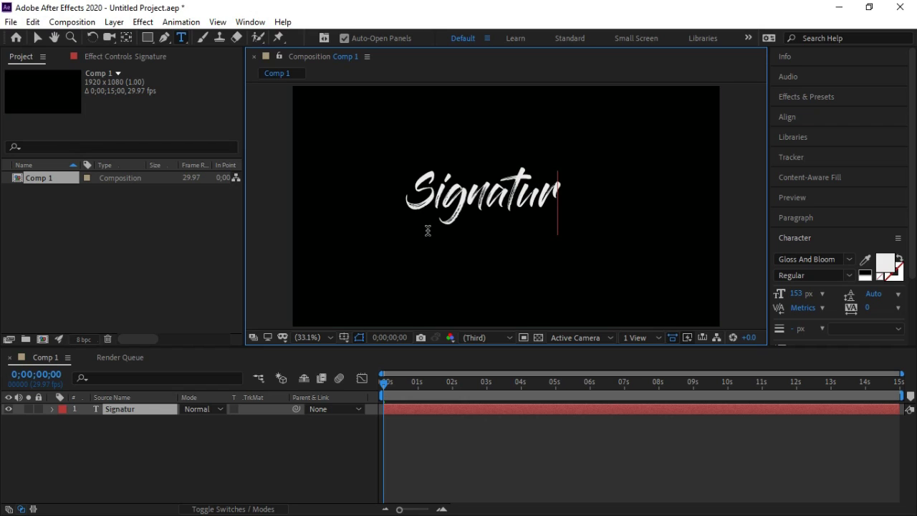
text(e)
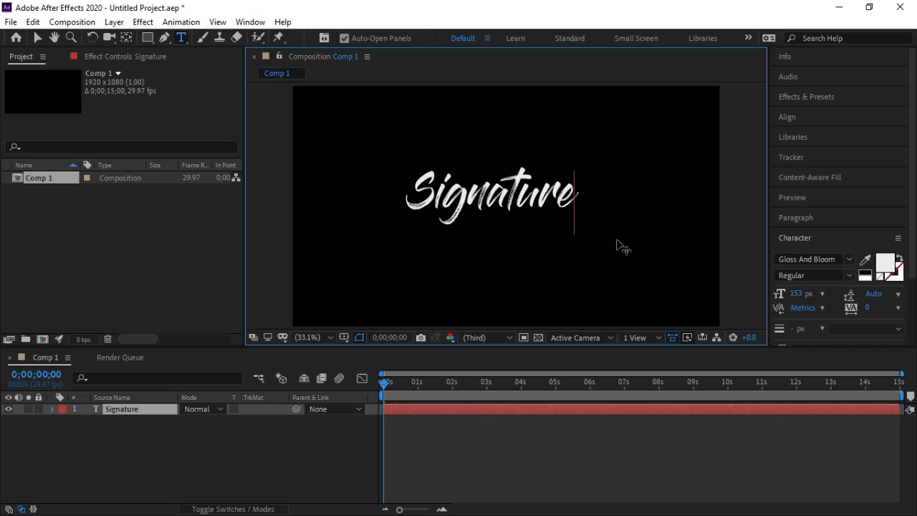
Step: Centre the Signature layer horizontally, then nudge it slightly lower
click(152, 409)
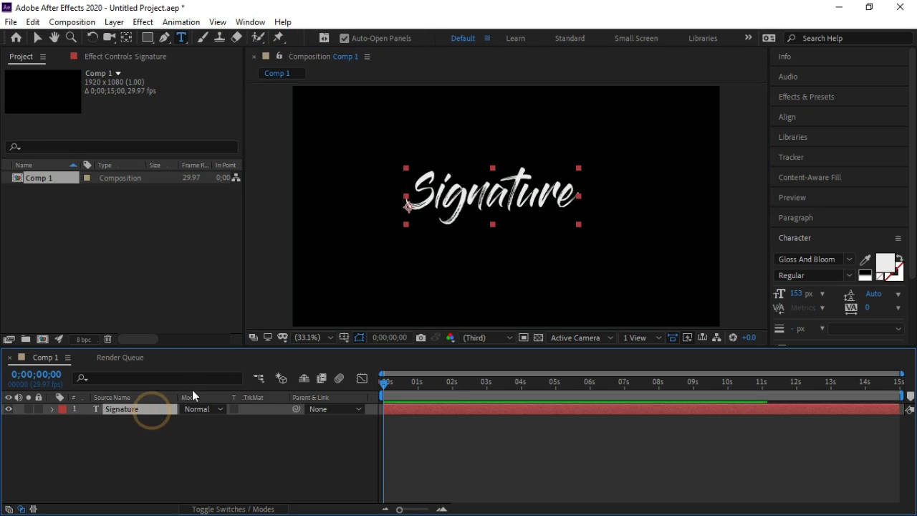
click(789, 117)
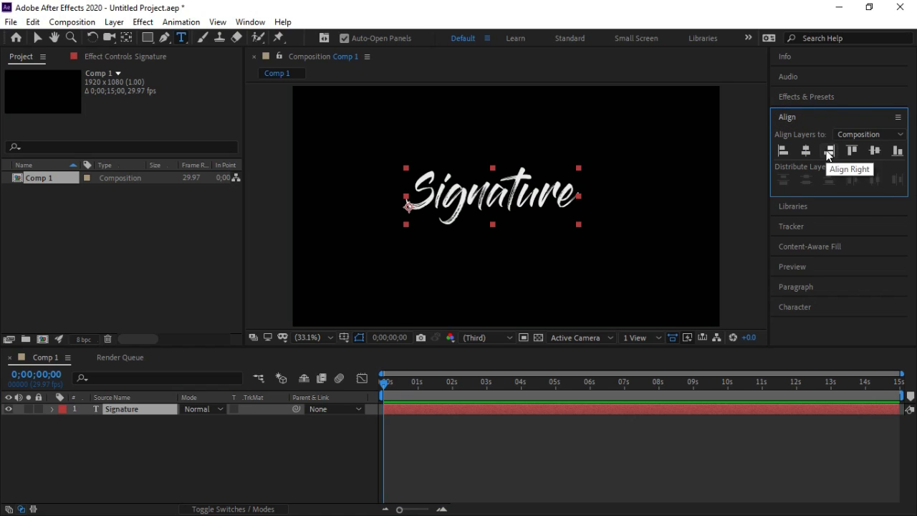
click(807, 152)
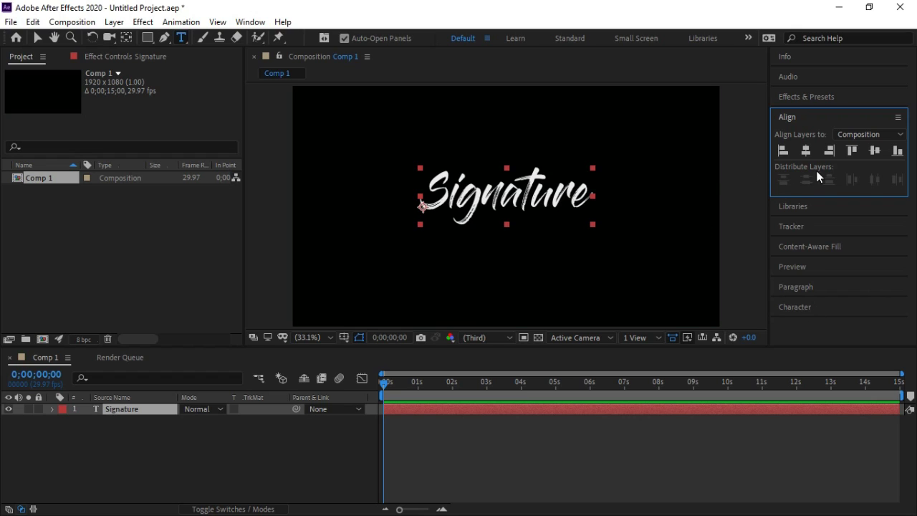
click(38, 41)
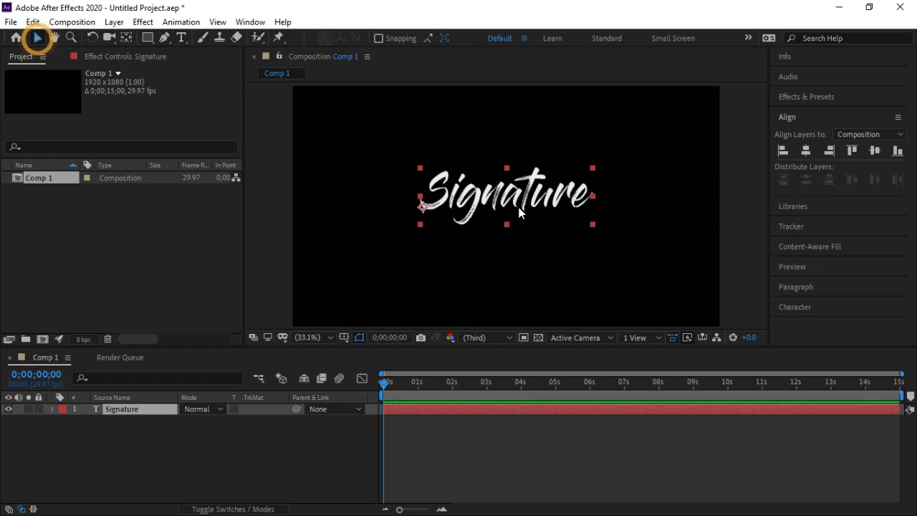
drag(507, 201, 505, 211)
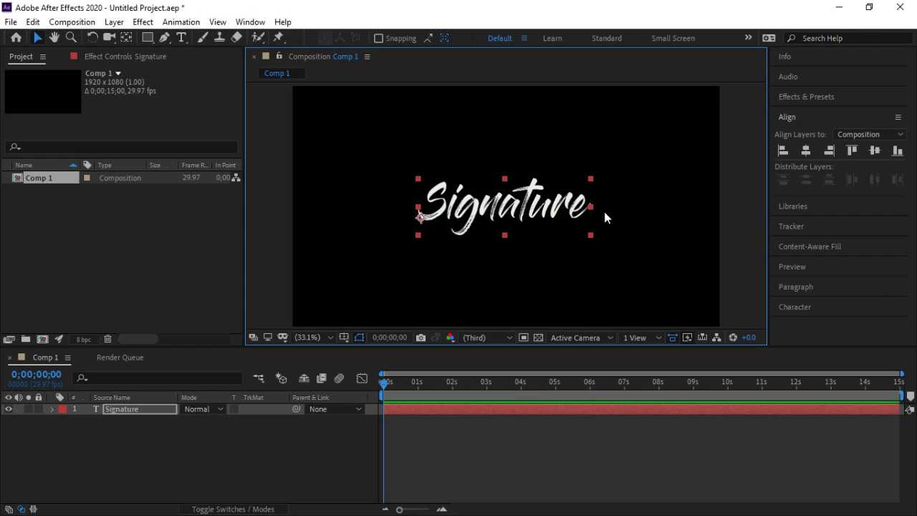
Step: Reduce the font size from 153 to 127 px and re-centre the text horizontally
click(807, 305)
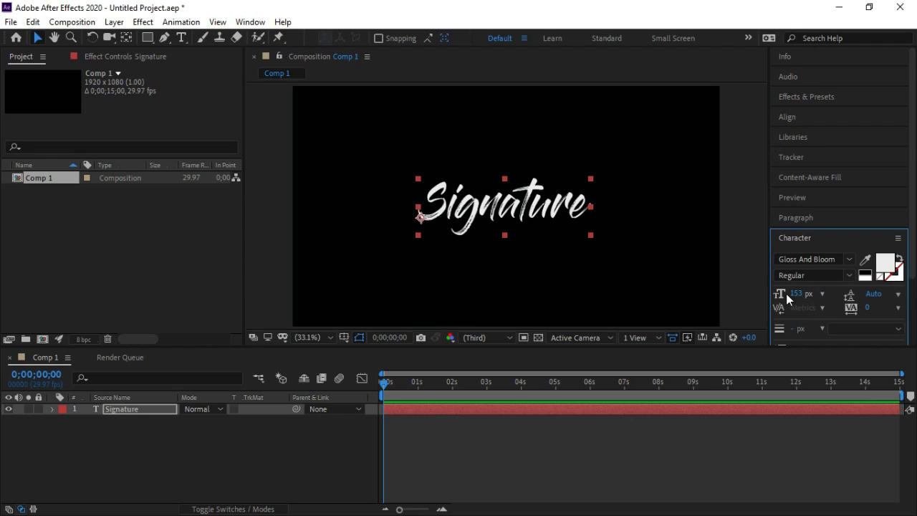
drag(800, 298, 781, 296)
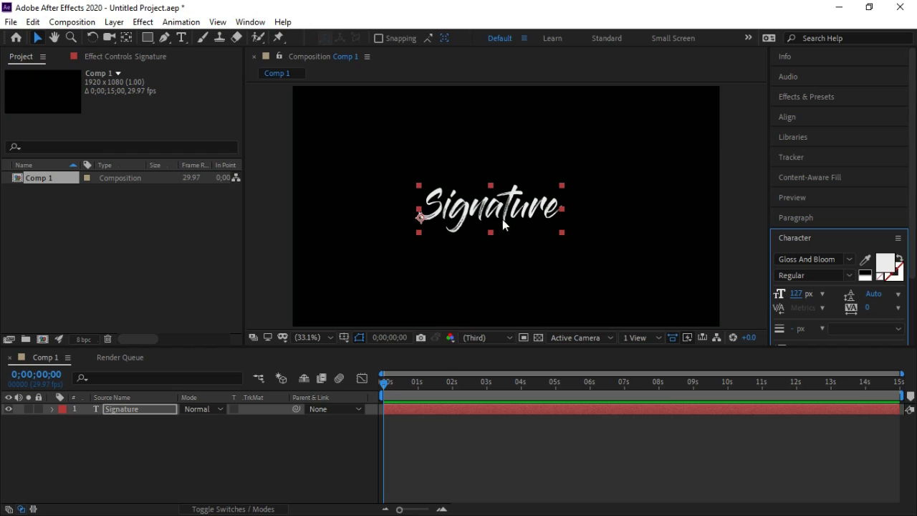
drag(497, 215, 512, 218)
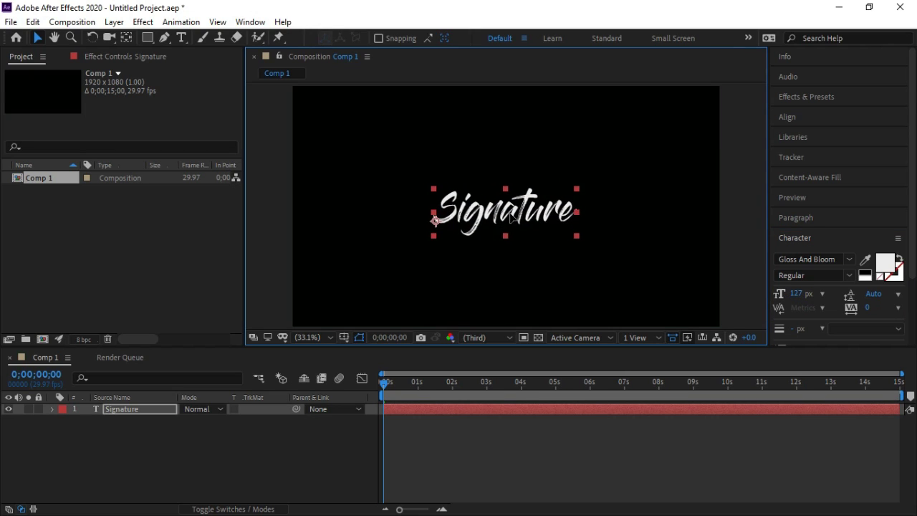
click(793, 119)
click(807, 150)
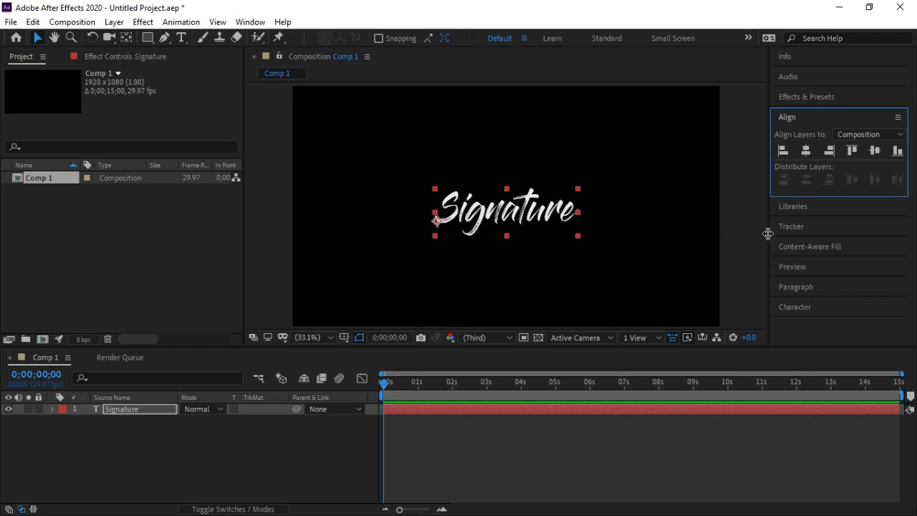
Step: Select the Signature layer, switch to the Pen tool, and view at 100% (slash key)
click(165, 407)
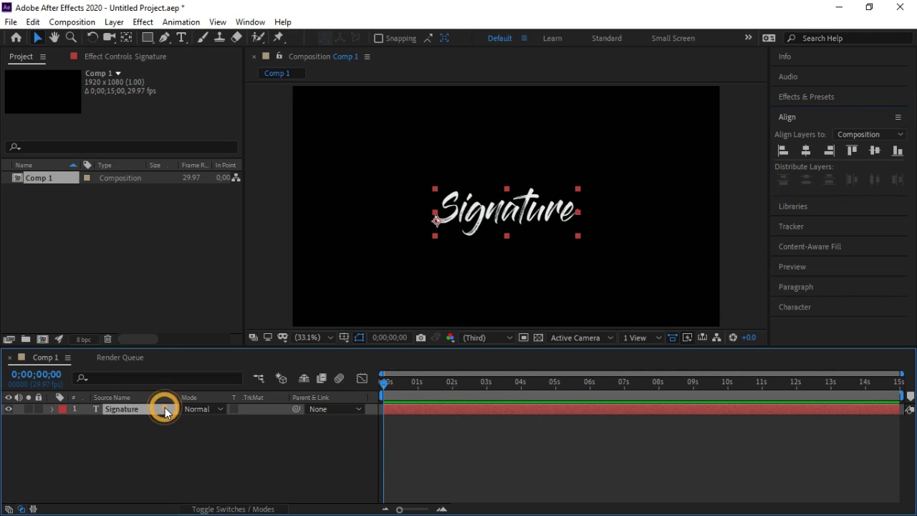
click(164, 39)
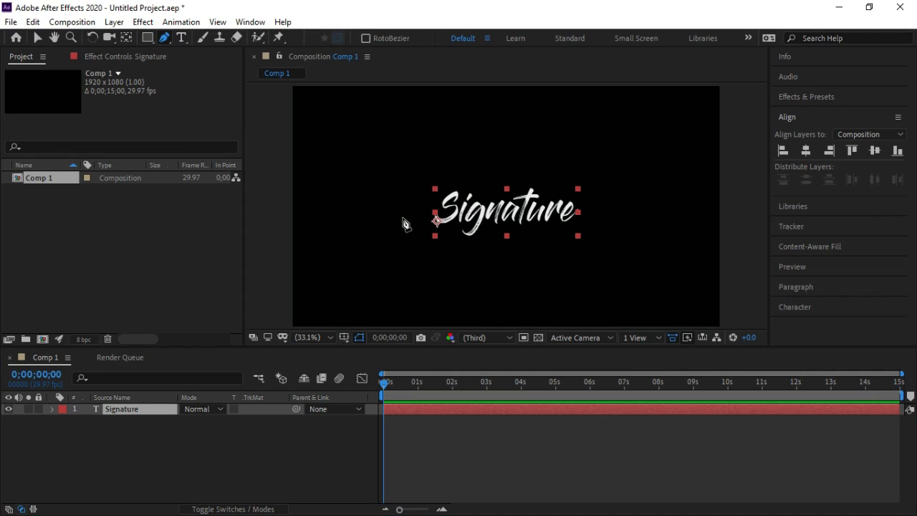
key(slash)
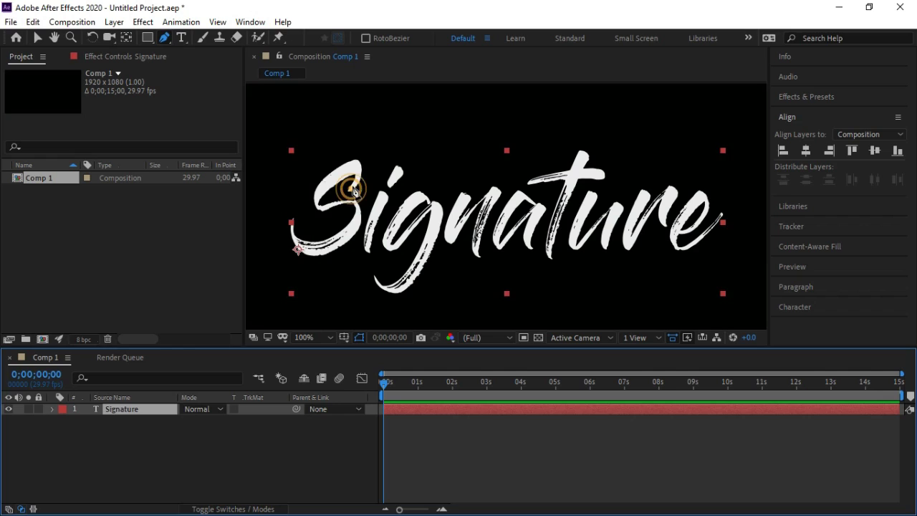
Step: Trace an open mask path along the full curve of the S
click(351, 188)
drag(357, 168, 321, 212)
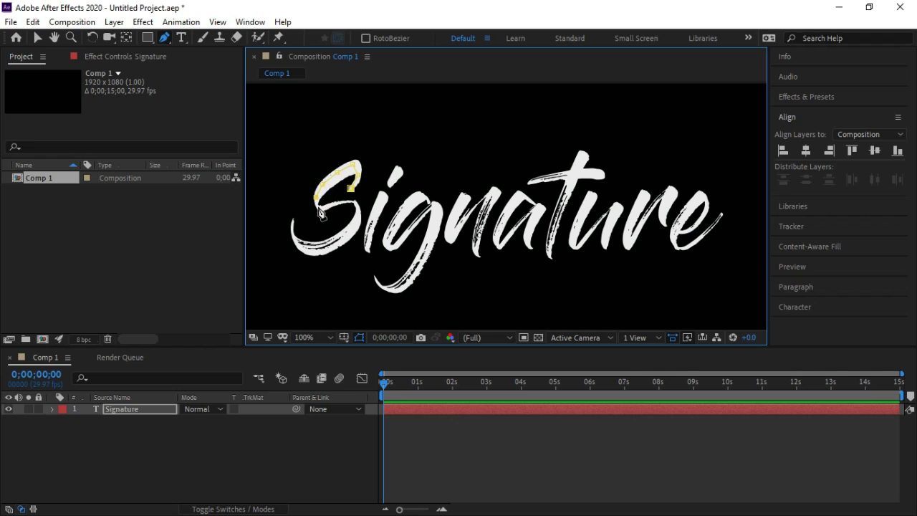
click(319, 208)
click(340, 203)
click(357, 220)
click(347, 235)
click(330, 242)
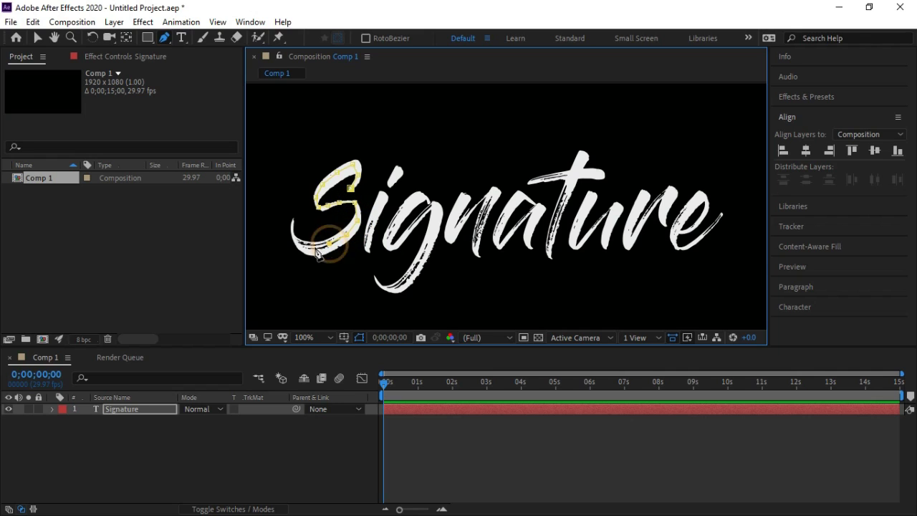
click(312, 247)
click(296, 241)
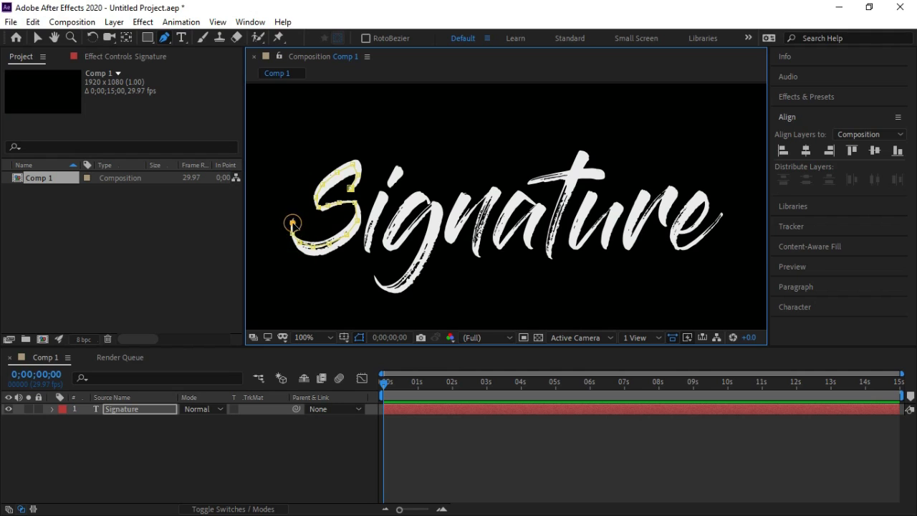
click(292, 222)
click(176, 426)
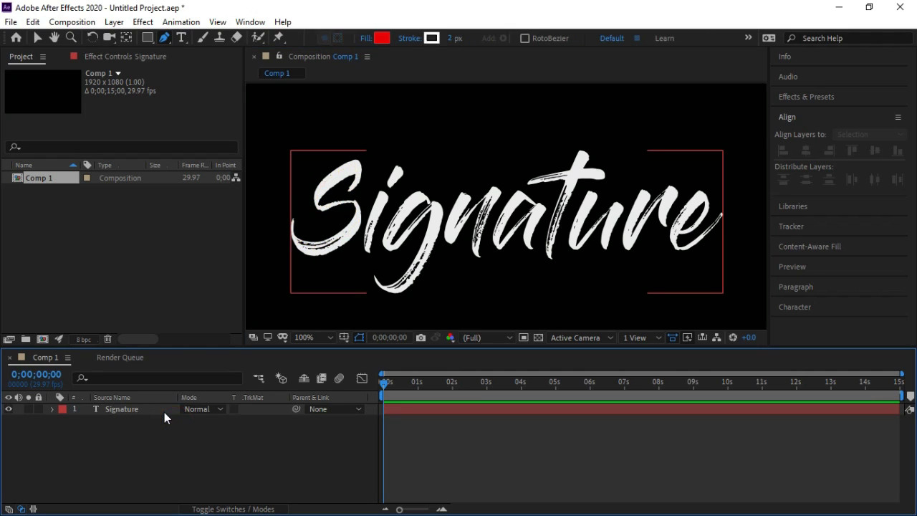
Step: Trace separate masks down the i stroke and across its dot
click(164, 412)
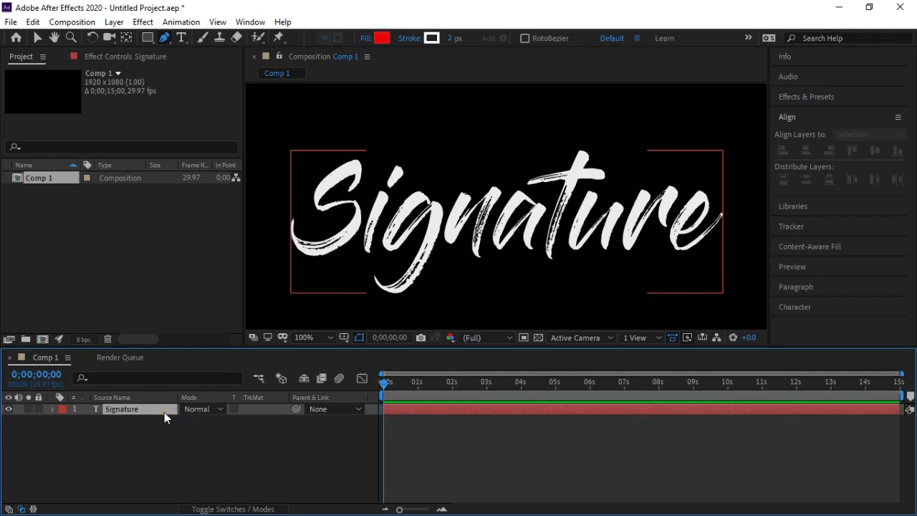
click(383, 194)
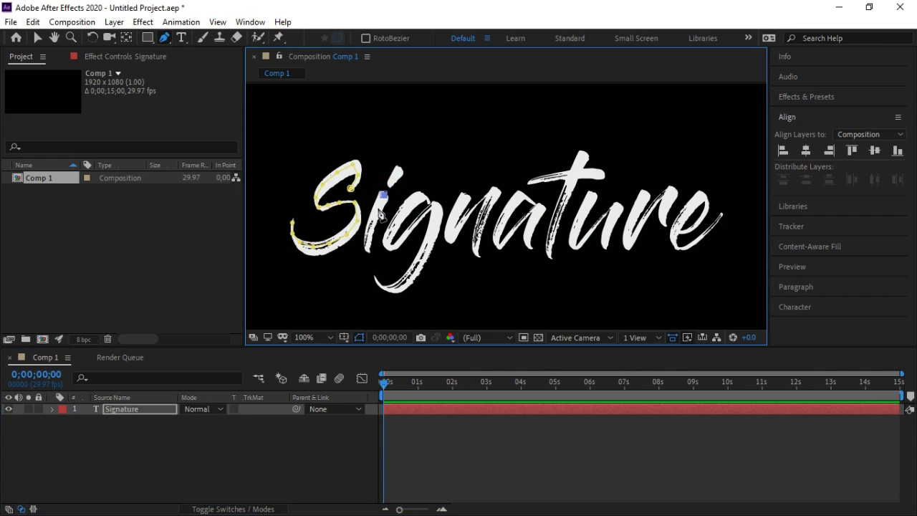
click(378, 205)
click(374, 219)
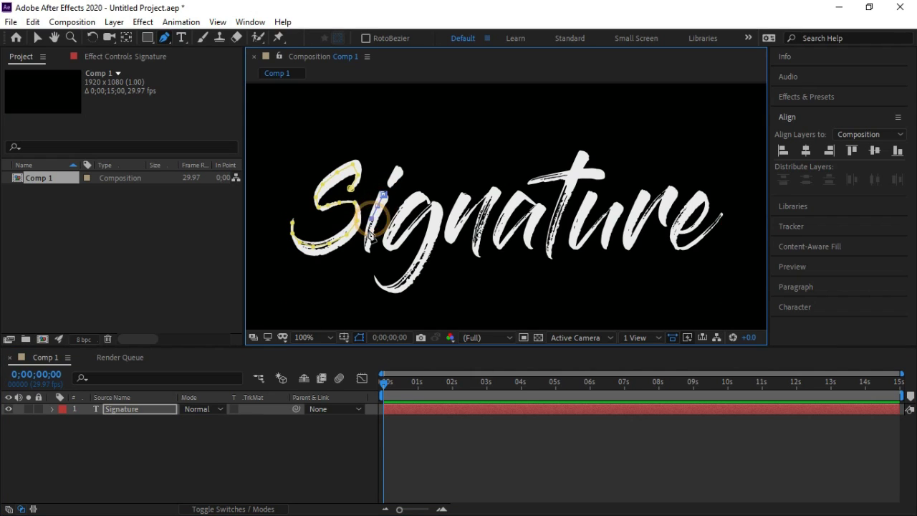
click(369, 239)
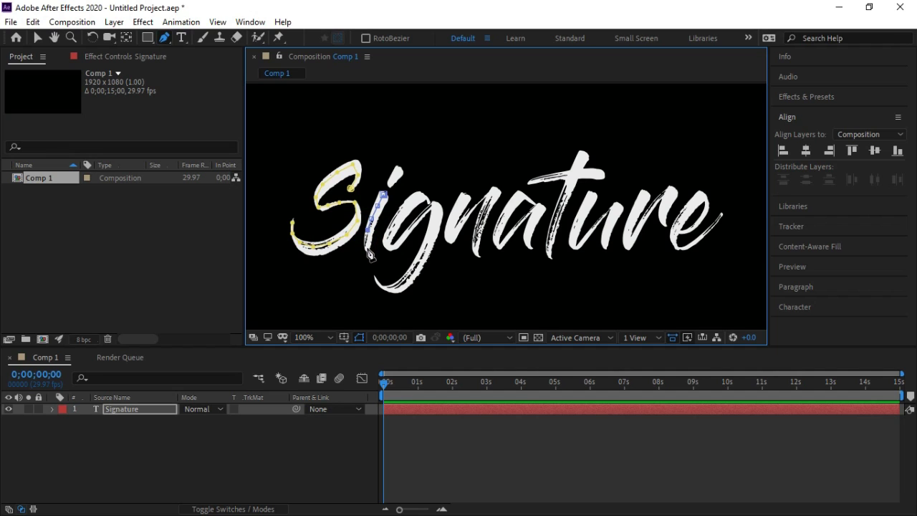
click(367, 249)
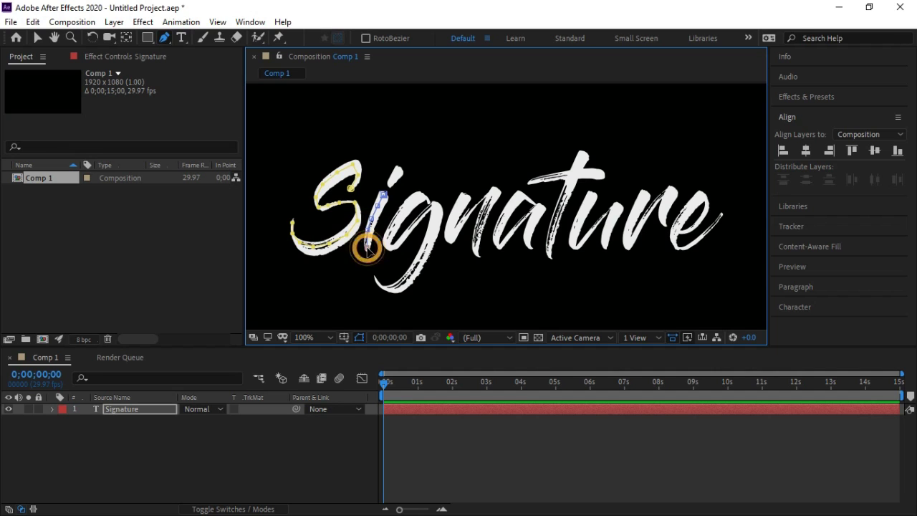
click(184, 428)
click(157, 409)
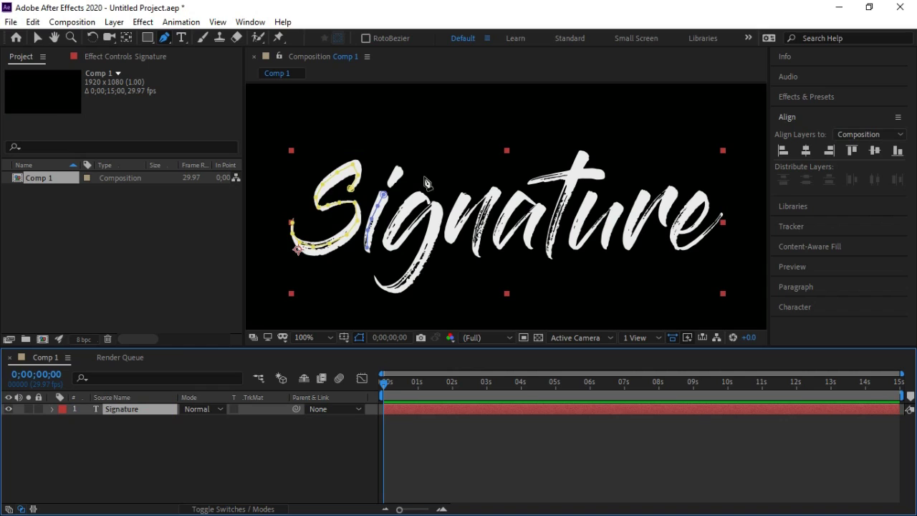
click(399, 171)
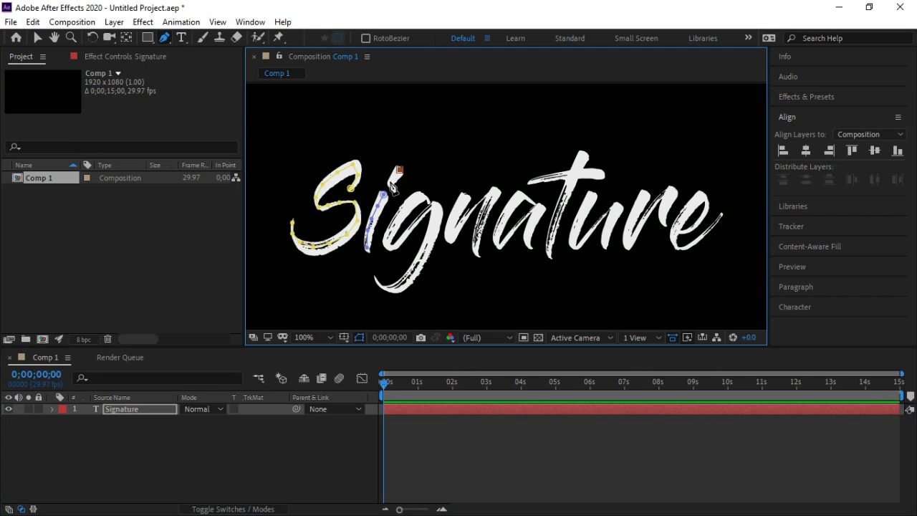
click(392, 183)
click(150, 434)
Step: Trace a mask around the bowl of the g
click(122, 409)
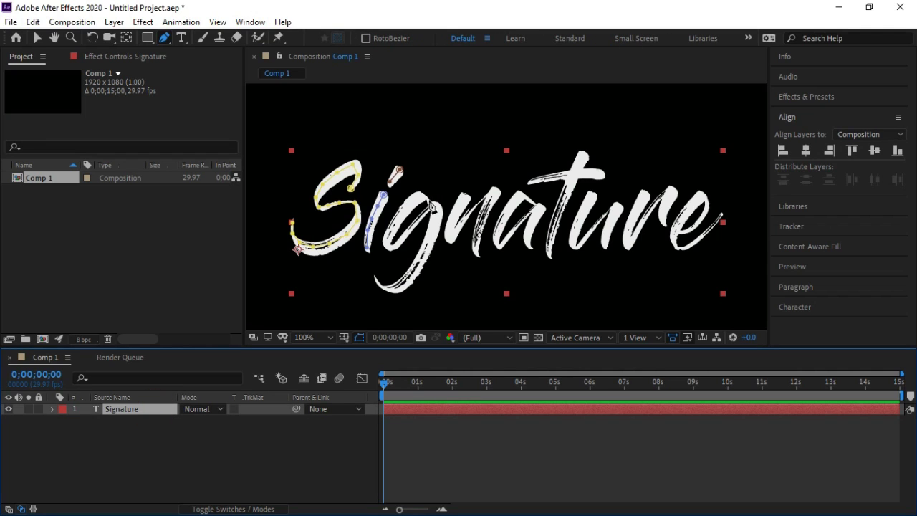
click(422, 202)
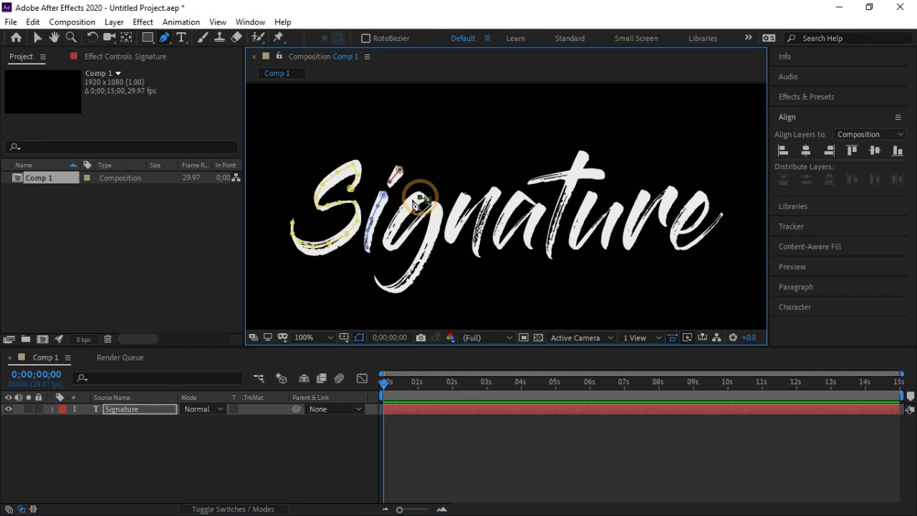
click(410, 206)
click(401, 215)
click(395, 226)
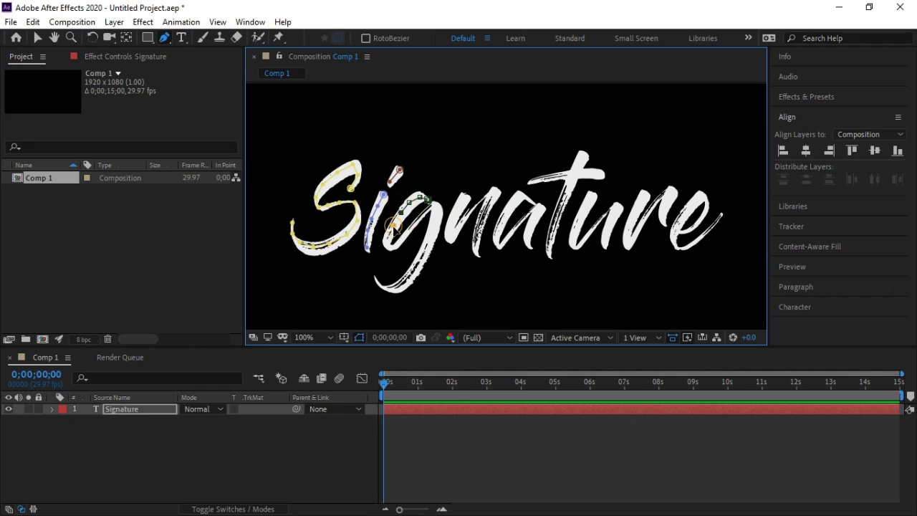
click(392, 242)
click(388, 239)
click(392, 248)
click(402, 240)
click(414, 225)
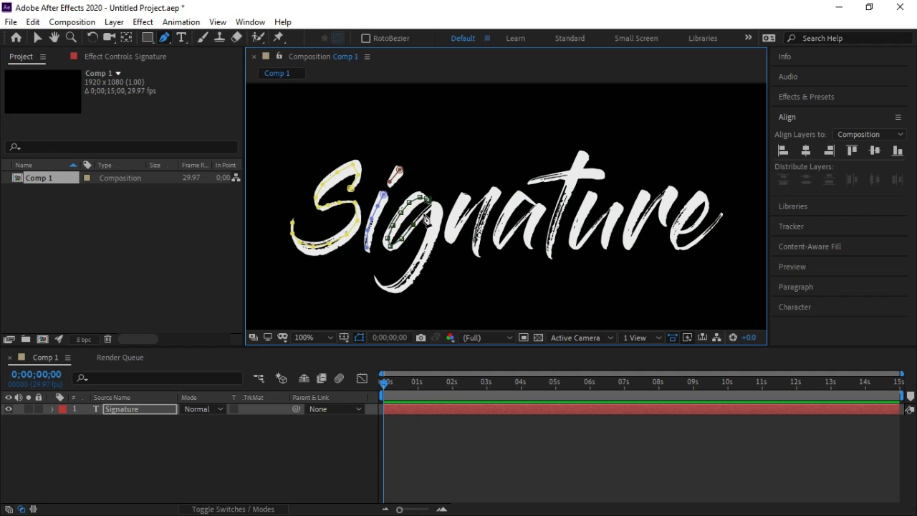
click(424, 213)
click(437, 212)
Step: Continue the g mask down its descender to the tail
click(432, 239)
click(426, 255)
click(416, 270)
click(406, 283)
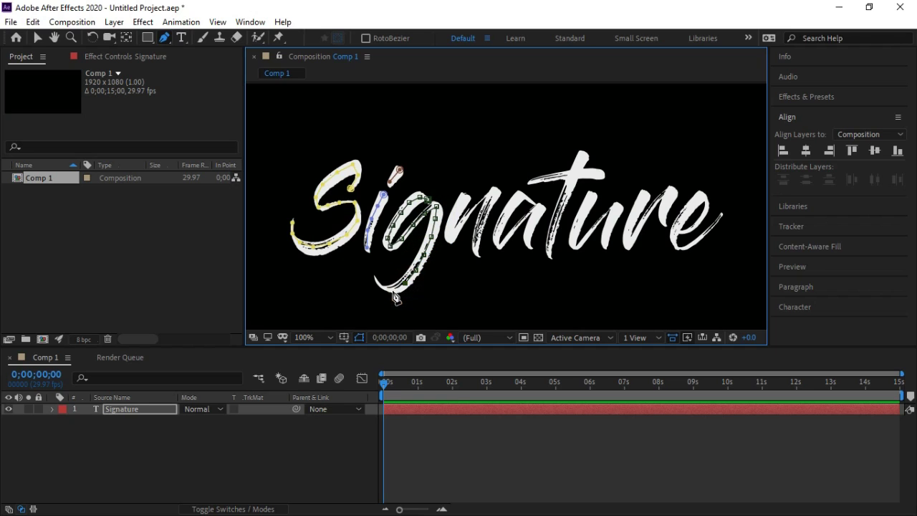
click(385, 294)
Step: Trace masks along the n strokes and the a strokes
click(164, 409)
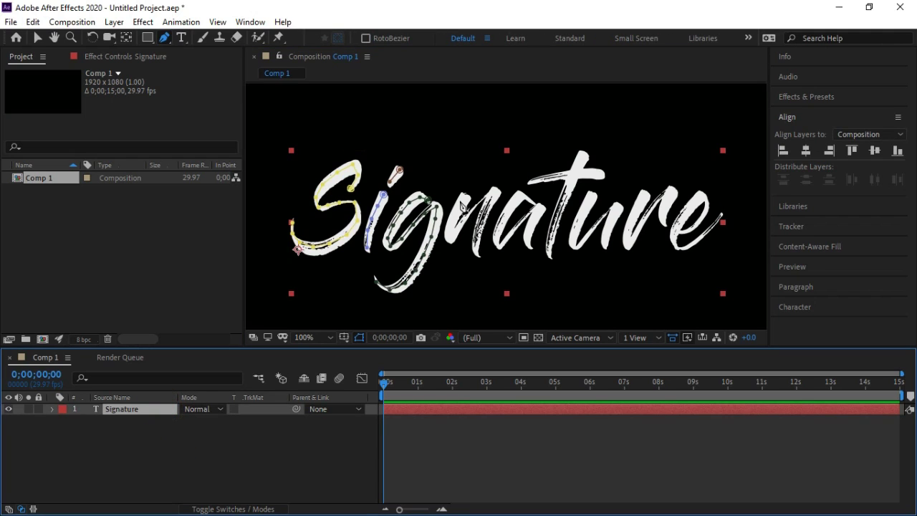
click(464, 198)
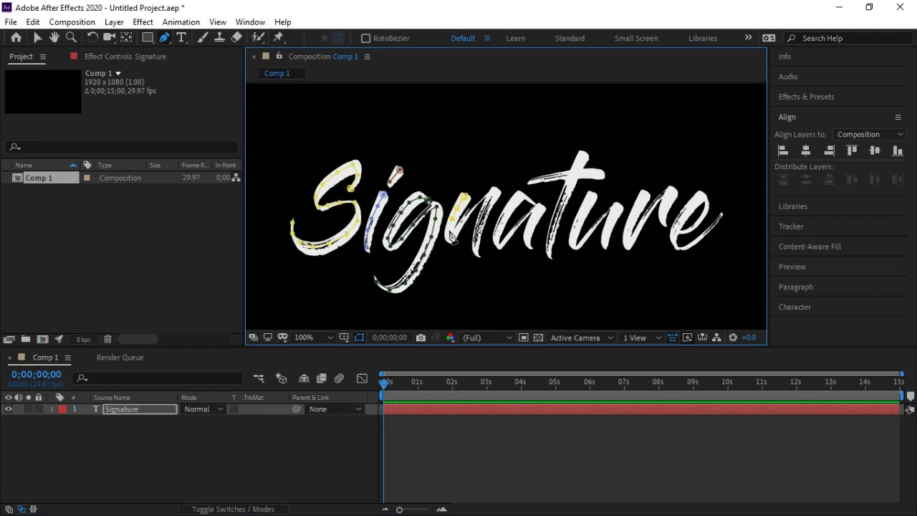
mouse_move(449, 239)
mouse_down()
mouse_move(473, 219)
mouse_move(482, 240)
mouse_up()
click(494, 191)
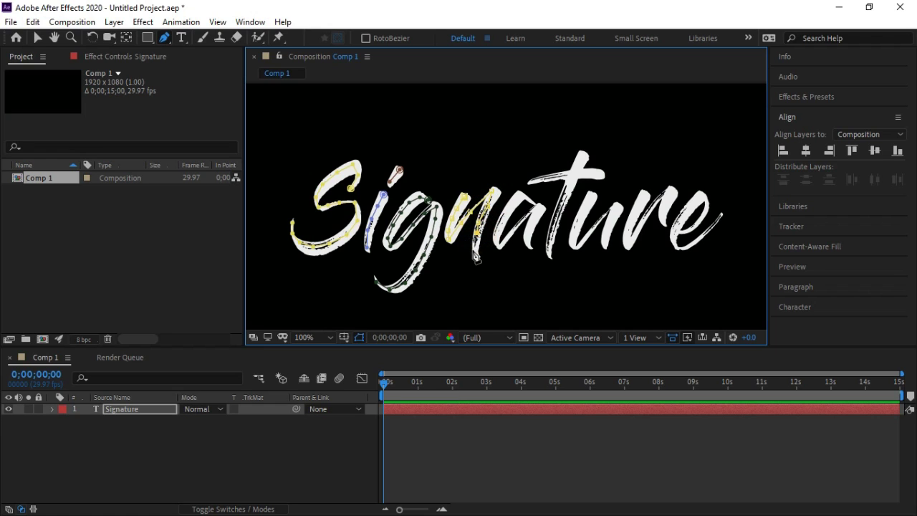
click(175, 433)
click(166, 413)
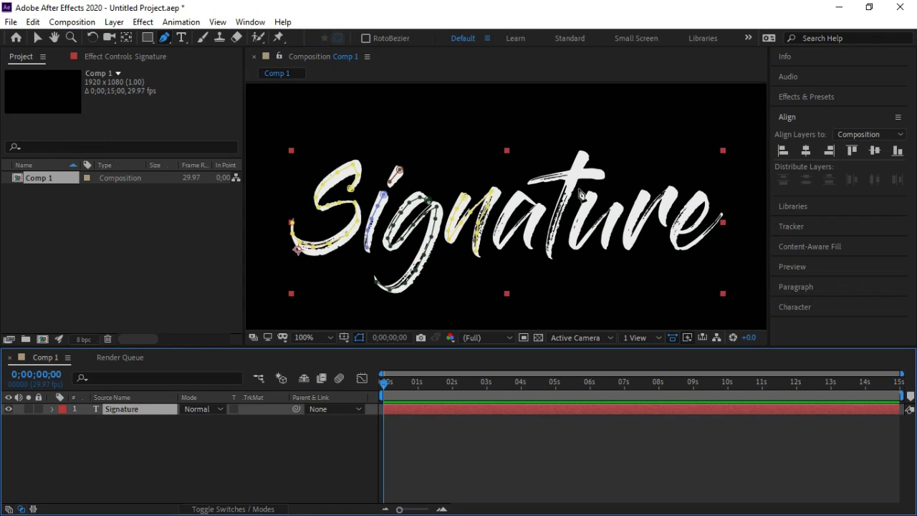
click(512, 205)
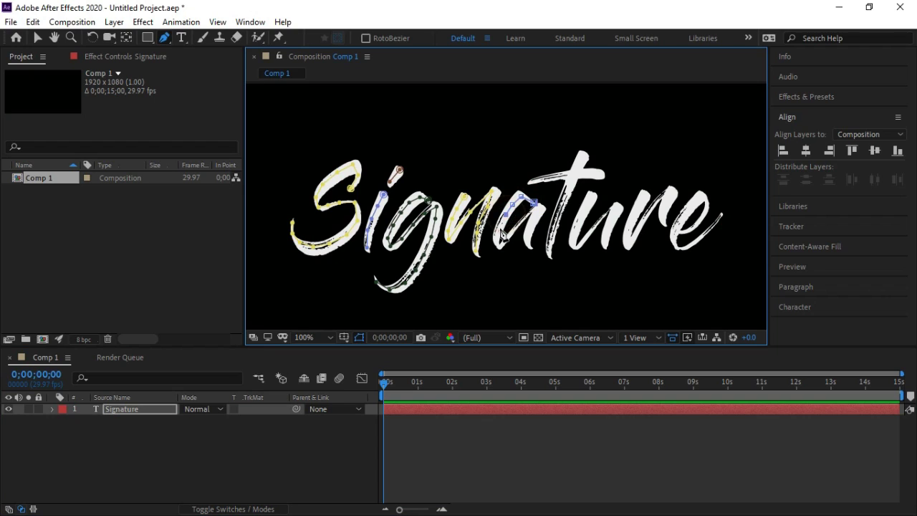
click(502, 228)
click(498, 244)
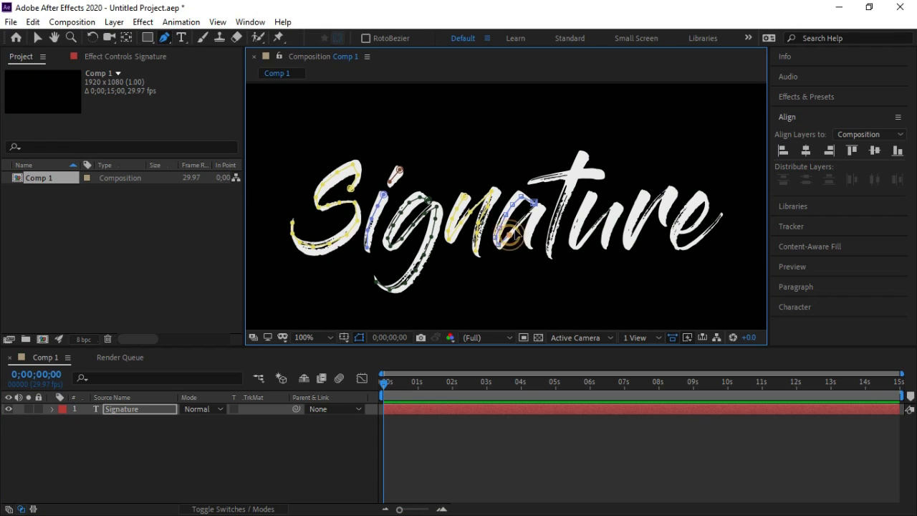
click(535, 210)
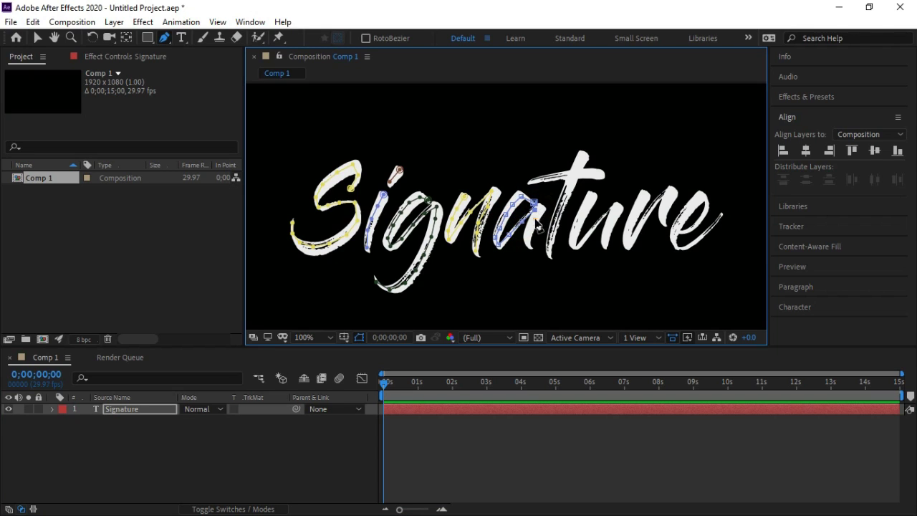
click(529, 245)
click(153, 409)
Step: Trace a mask down the stem of the t
click(584, 155)
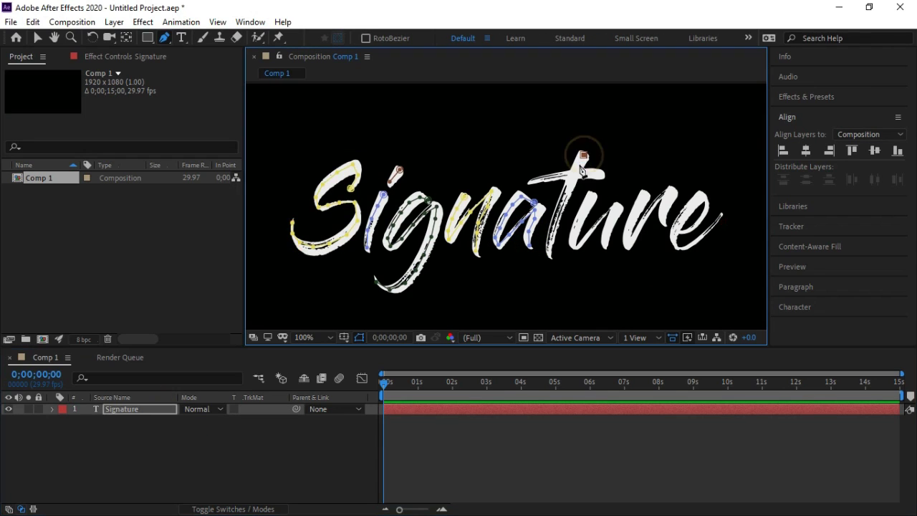
click(569, 185)
click(564, 202)
click(556, 219)
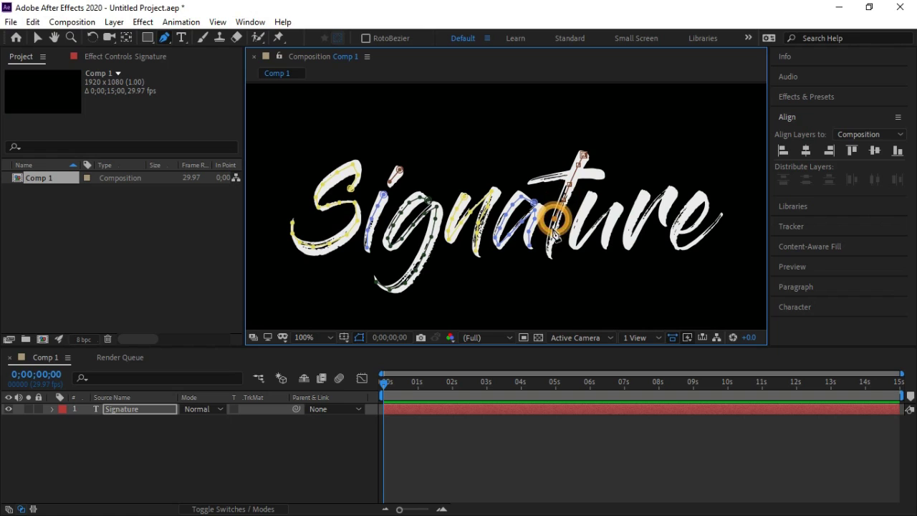
click(551, 241)
click(549, 253)
click(148, 409)
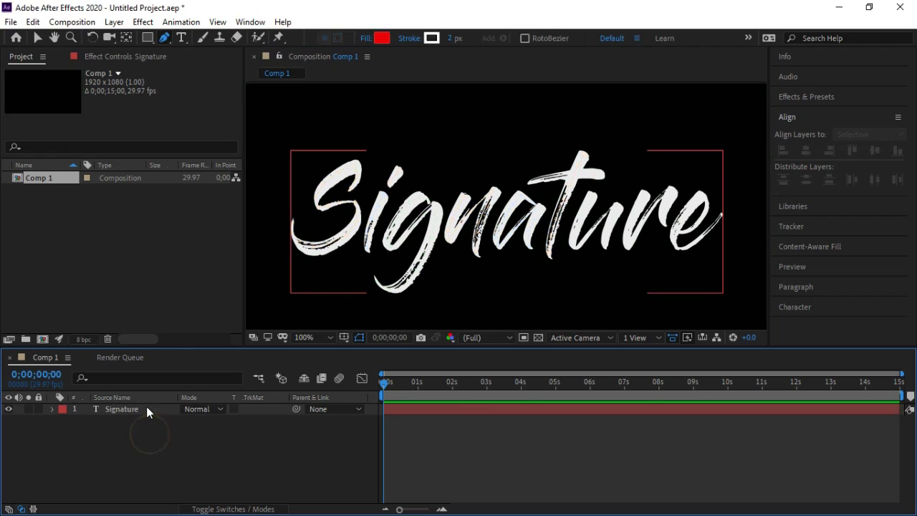
Step: Trace a separate mask along the t's crossbar
click(531, 182)
click(547, 179)
click(564, 175)
click(586, 173)
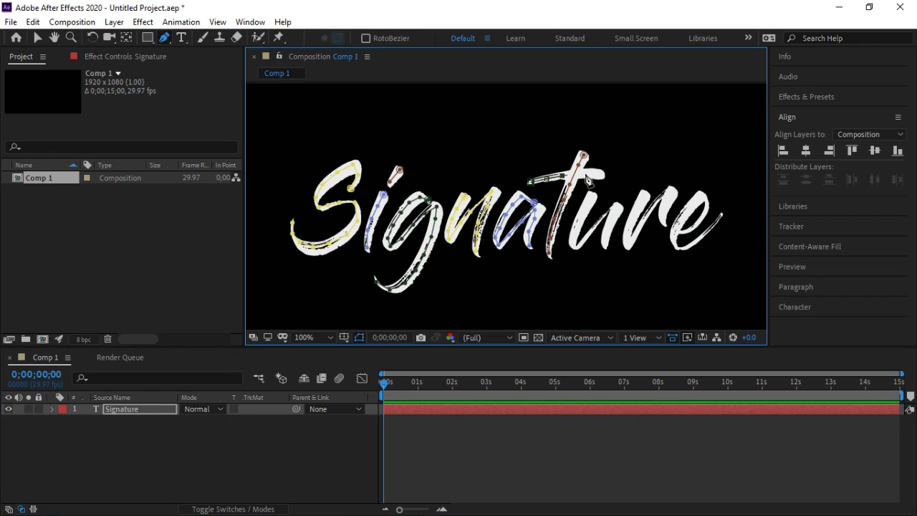
click(603, 180)
click(133, 481)
click(153, 409)
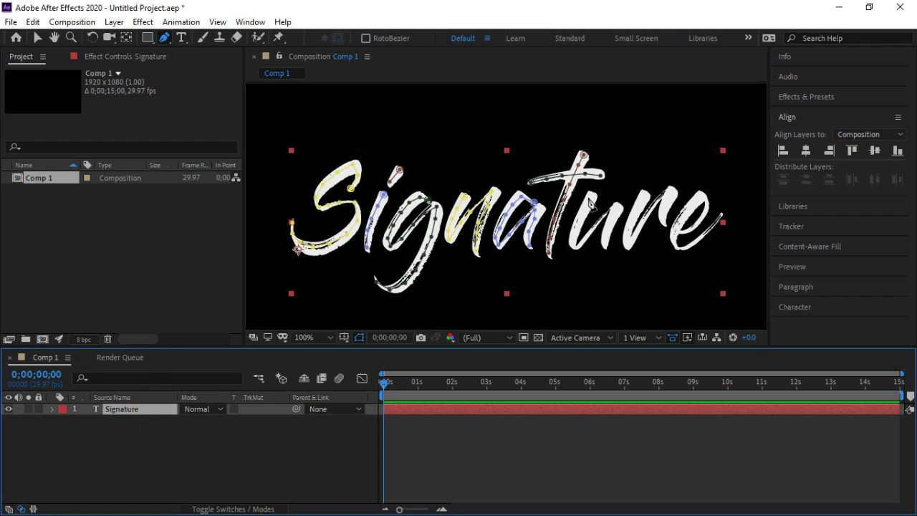
Step: Trace a short mask along the u stroke
click(593, 194)
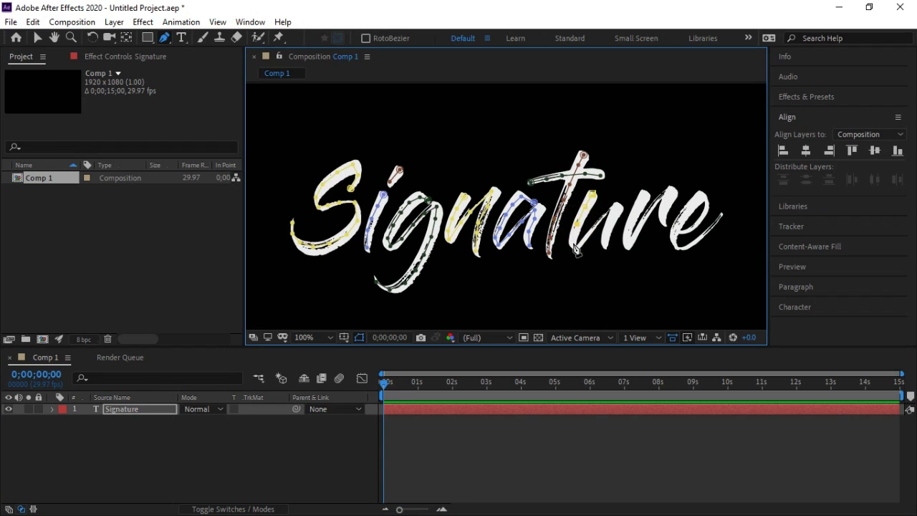
click(584, 244)
click(603, 219)
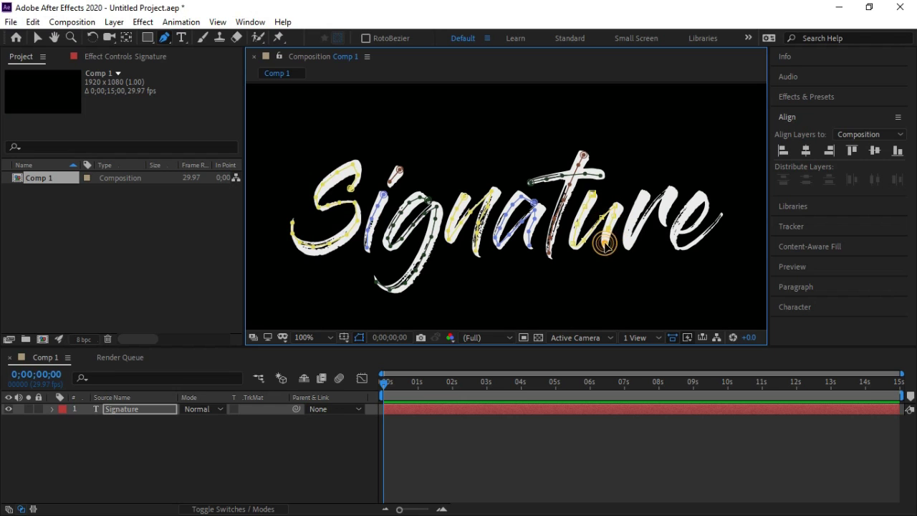
click(159, 412)
Step: Trace a mask down the r and back up toward the e
click(643, 194)
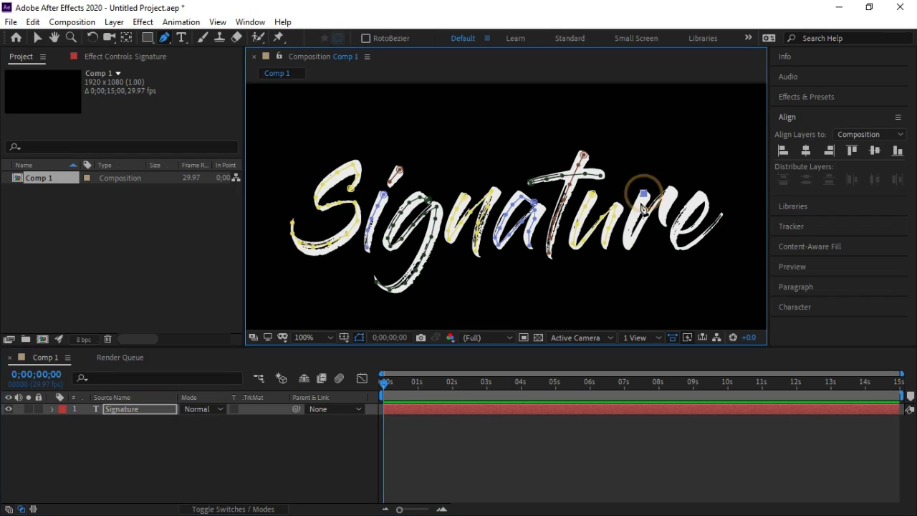
click(638, 207)
click(633, 220)
click(627, 235)
click(629, 245)
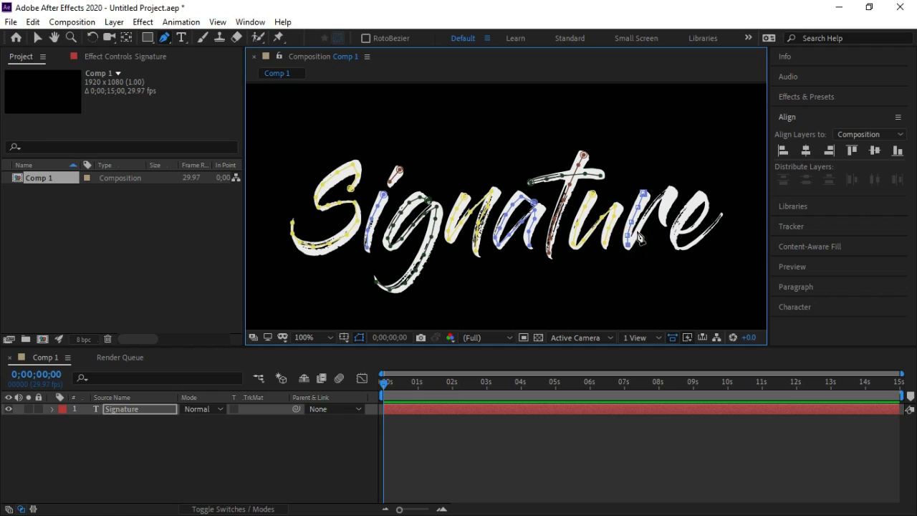
click(642, 231)
click(657, 204)
click(672, 192)
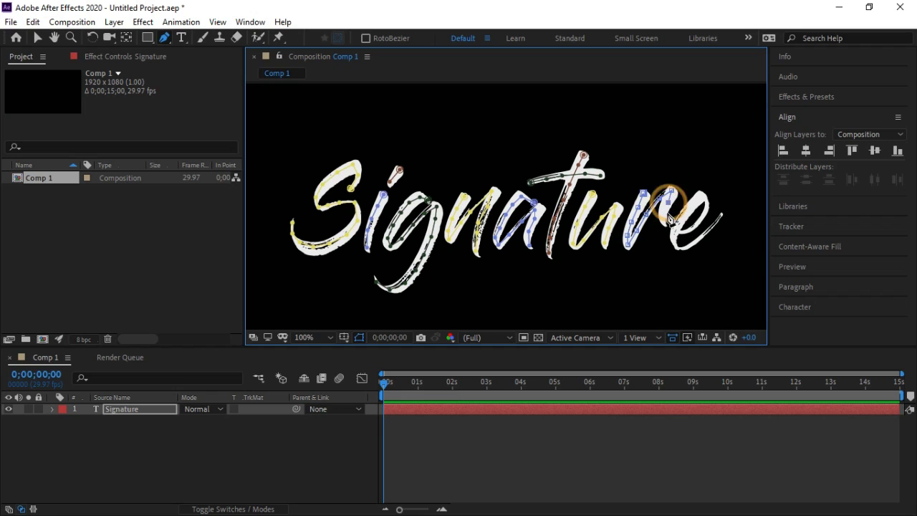
click(168, 432)
click(161, 412)
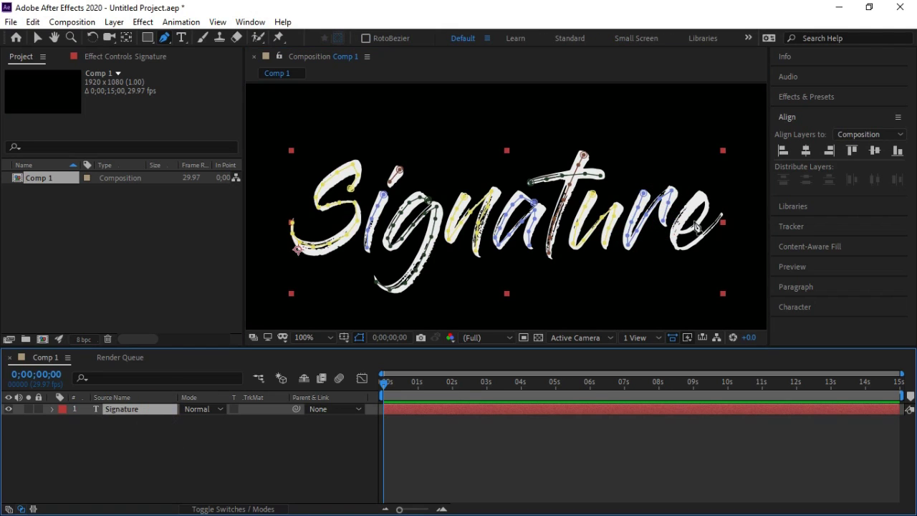
Step: Trace a mask around the e loop and out along its tail
click(681, 234)
click(698, 230)
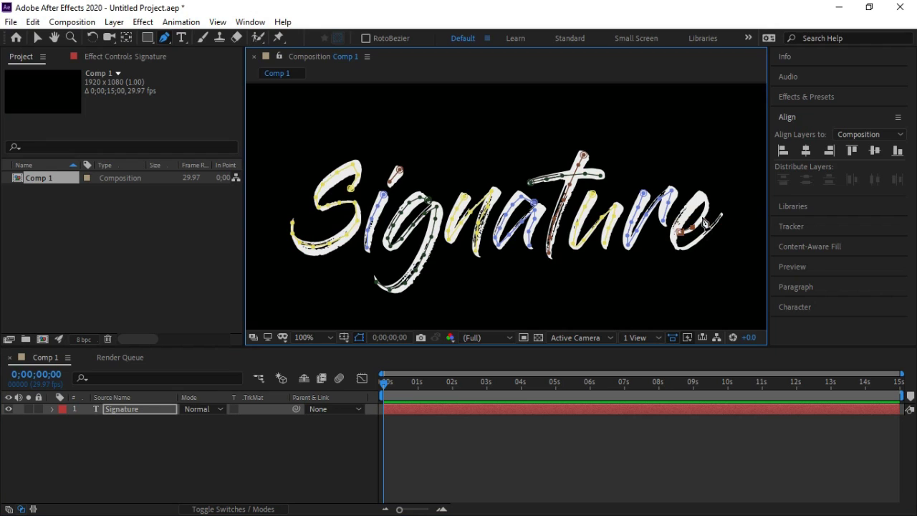
click(704, 217)
click(706, 204)
click(699, 196)
click(690, 207)
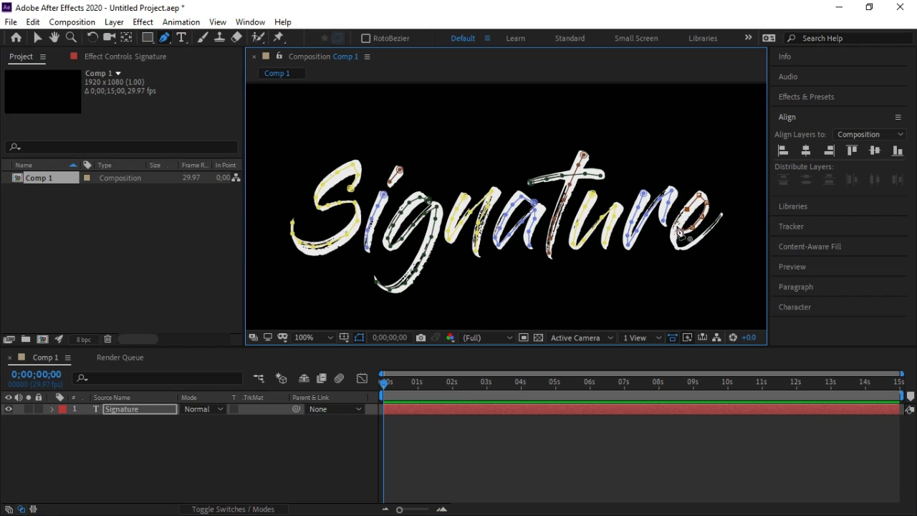
click(681, 218)
click(676, 228)
click(673, 239)
click(673, 252)
click(722, 219)
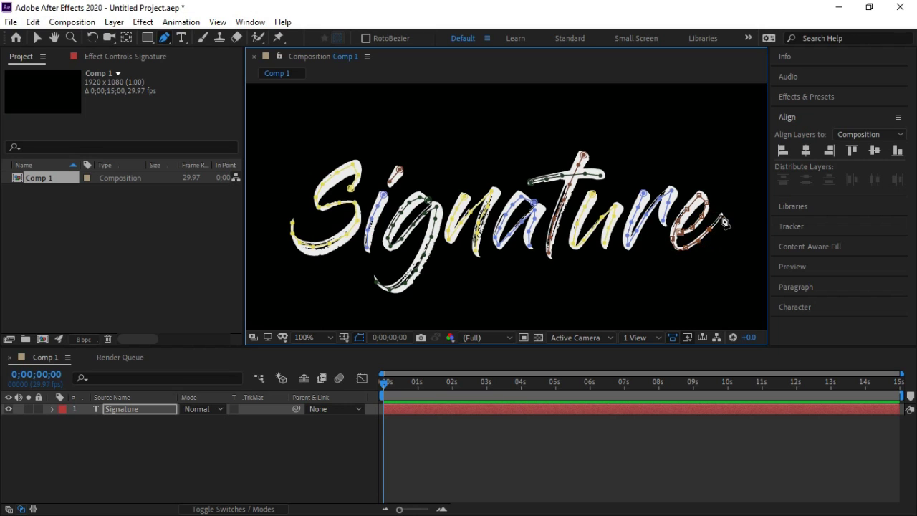
click(720, 217)
click(176, 436)
click(155, 410)
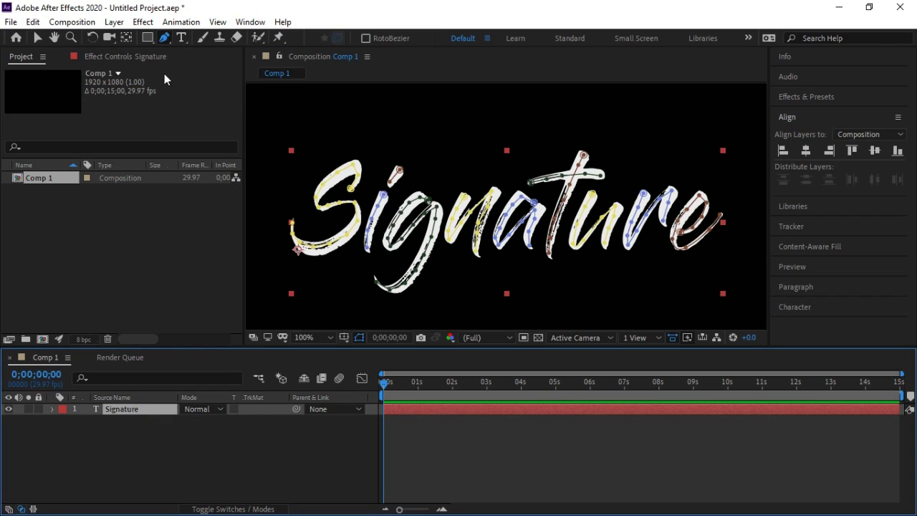
Step: Apply Effect > Generate > Stroke to the Signature layer
click(143, 23)
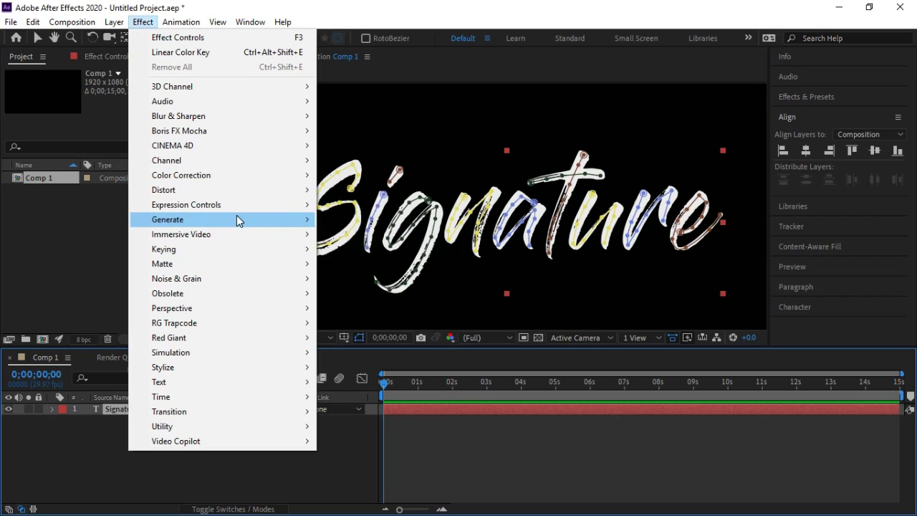
mouse_move(236, 218)
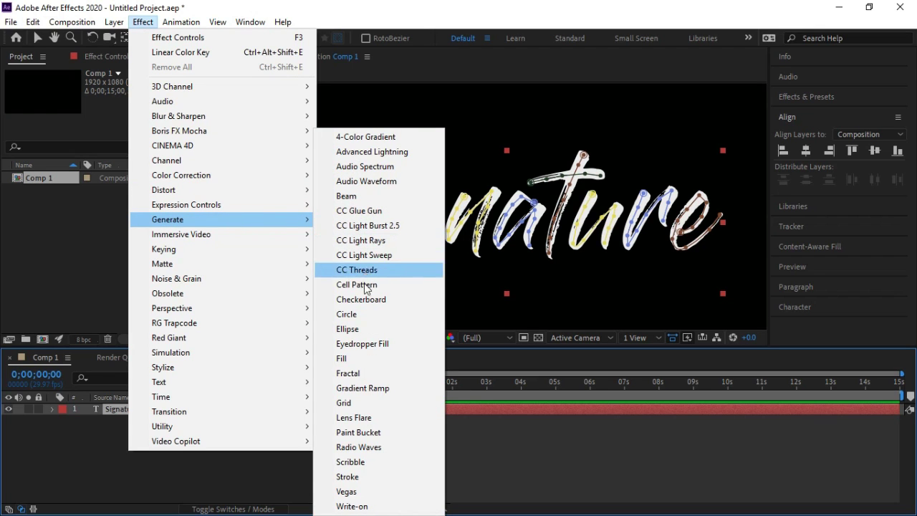
click(383, 478)
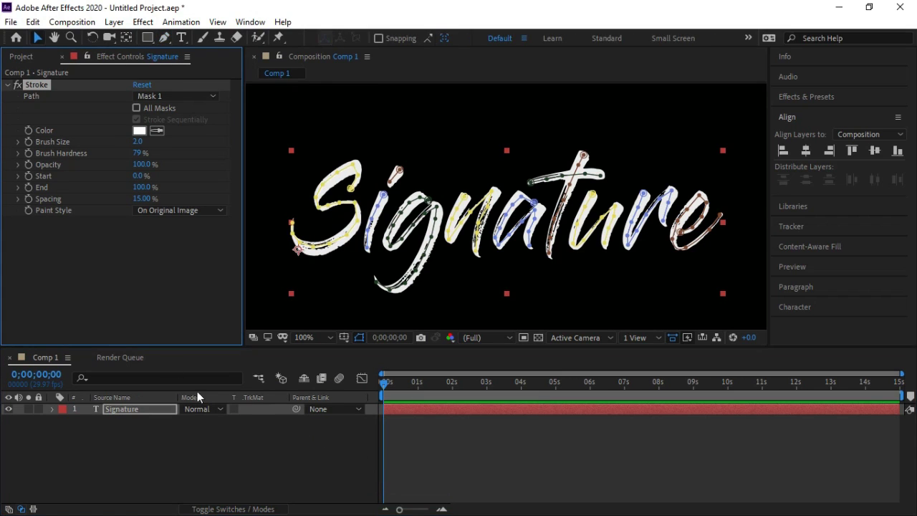
Step: Set Paint Style to Reveal Original Image and End to 0%, with the playhead just past the start
click(221, 213)
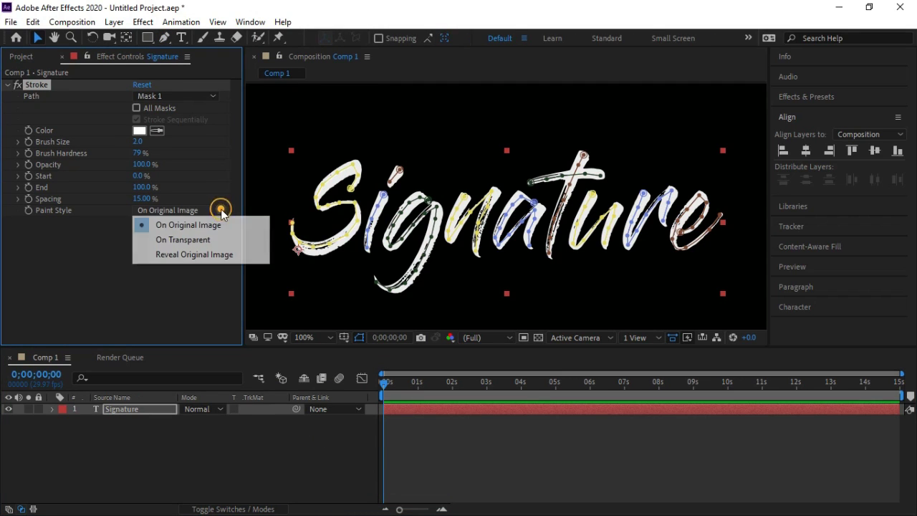
click(206, 258)
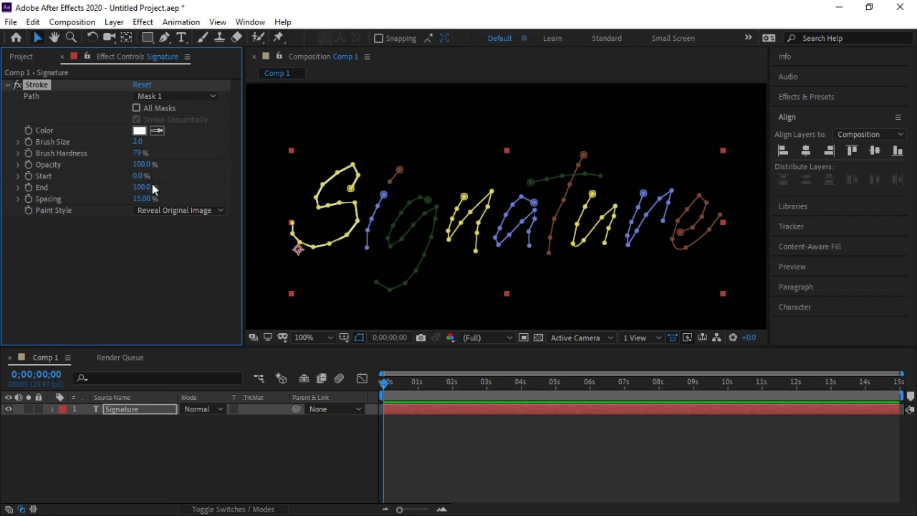
drag(136, 186, 73, 190)
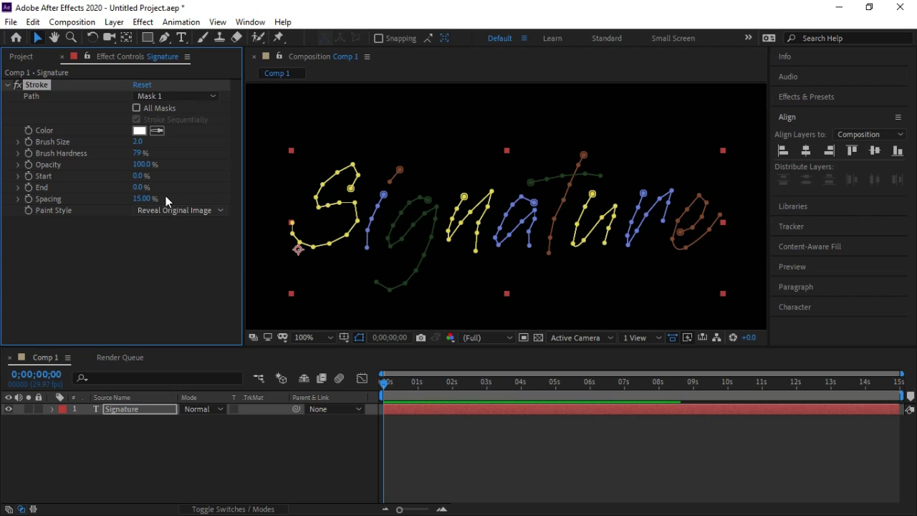
mouse_move(384, 384)
mouse_down()
mouse_move(420, 392)
mouse_move(391, 388)
mouse_up()
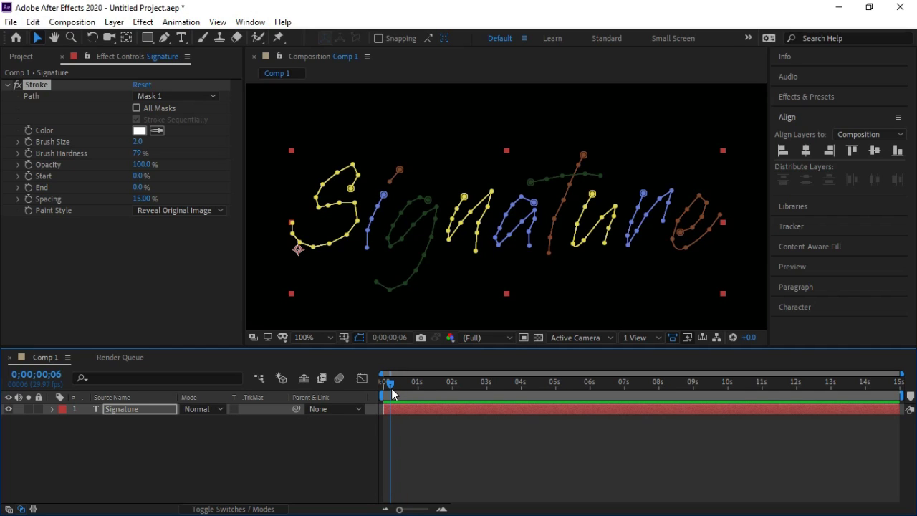
Step: Keyframe Stroke End at 0% near the start and 100% at 0;00;03;00
key(ctrl+3)
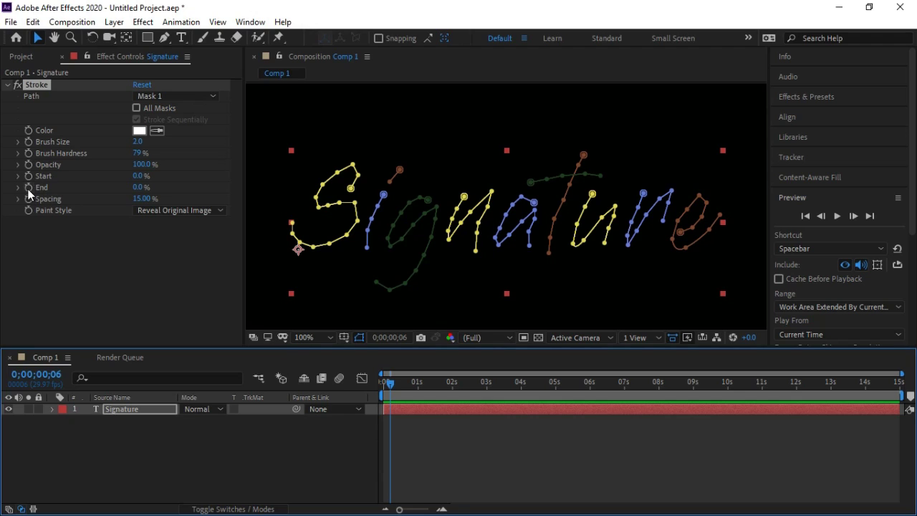
click(29, 188)
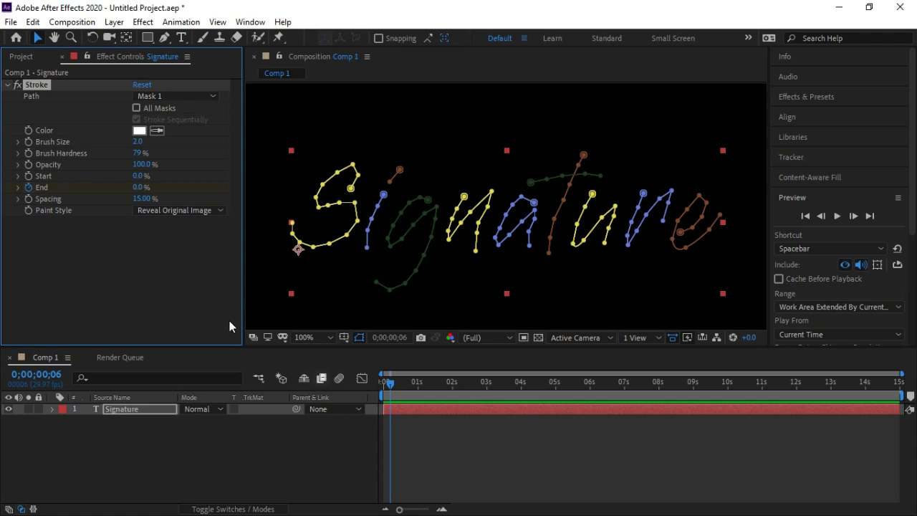
drag(390, 382, 487, 392)
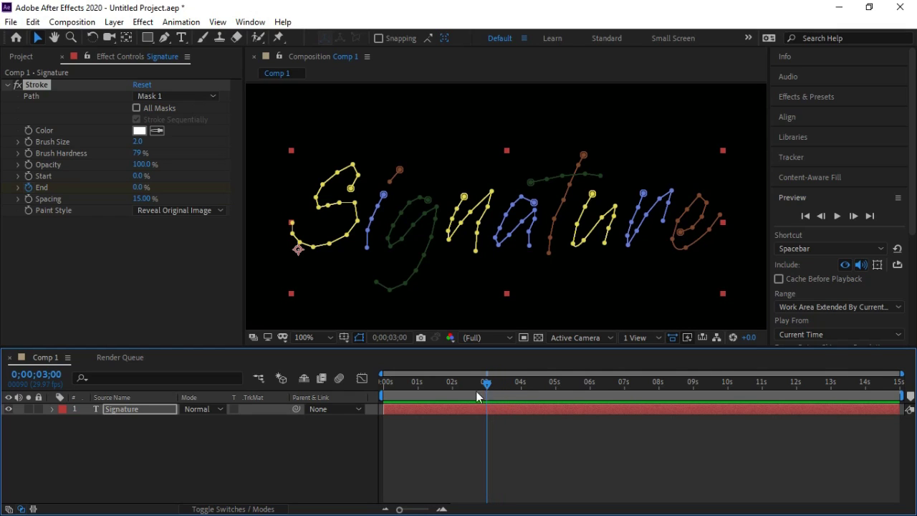
drag(138, 189, 251, 199)
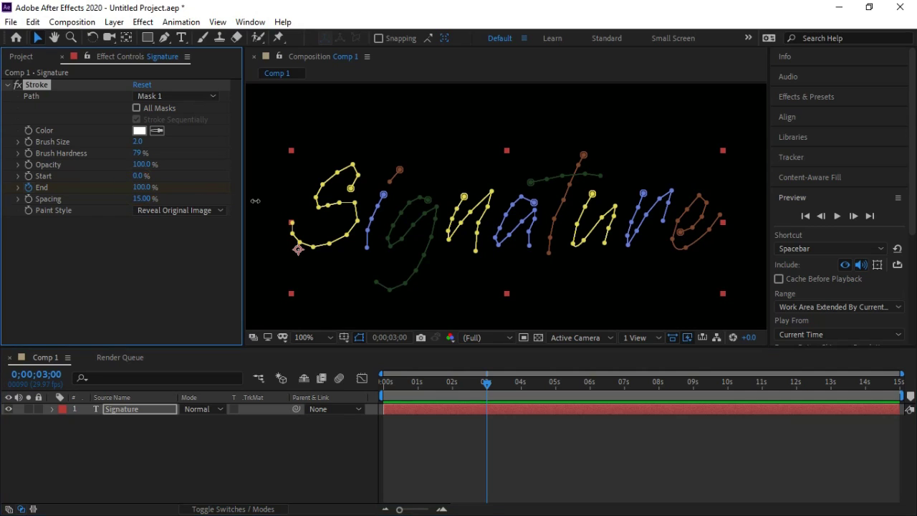
Step: Turn on All Masks for the Stroke and raise Brush Size to 12.5
click(136, 107)
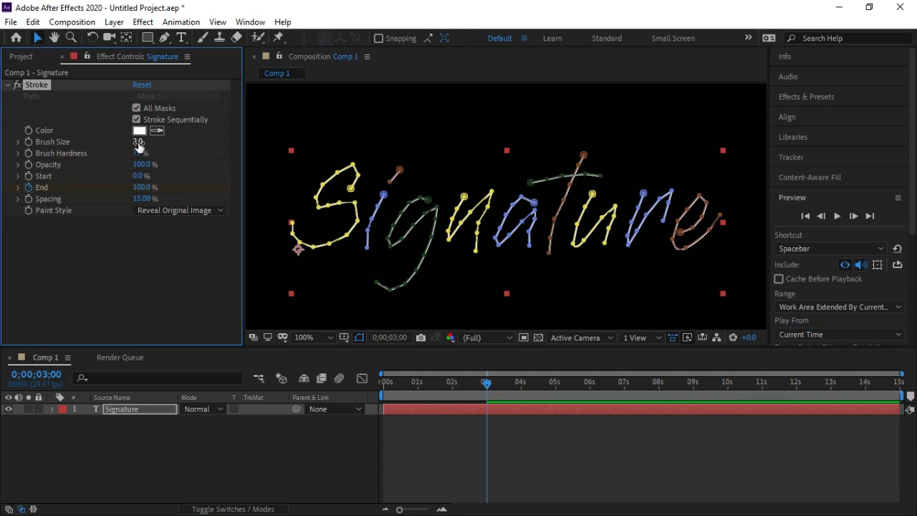
mouse_move(138, 143)
mouse_down()
mouse_move(194, 142)
mouse_move(152, 142)
mouse_up()
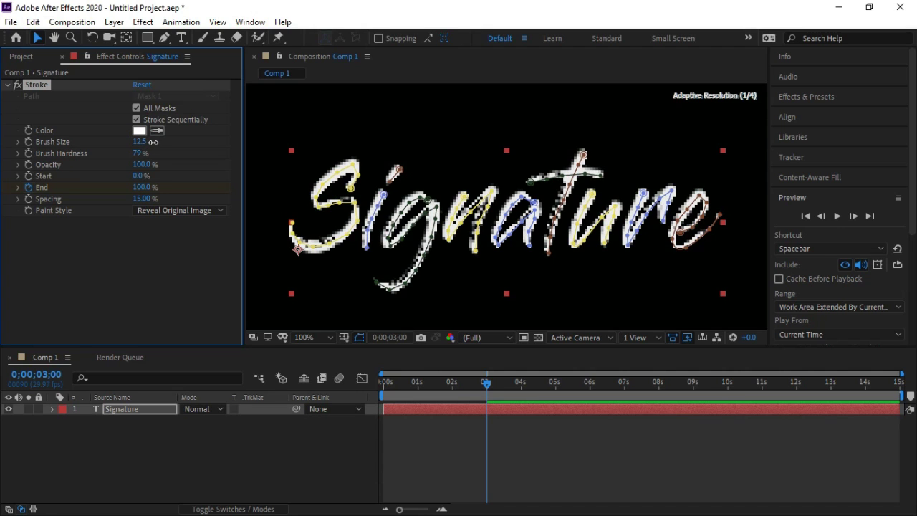
Step: Preview the write-on from the first frame, stopping around 0;00;03;12, with the layer deselected
click(160, 467)
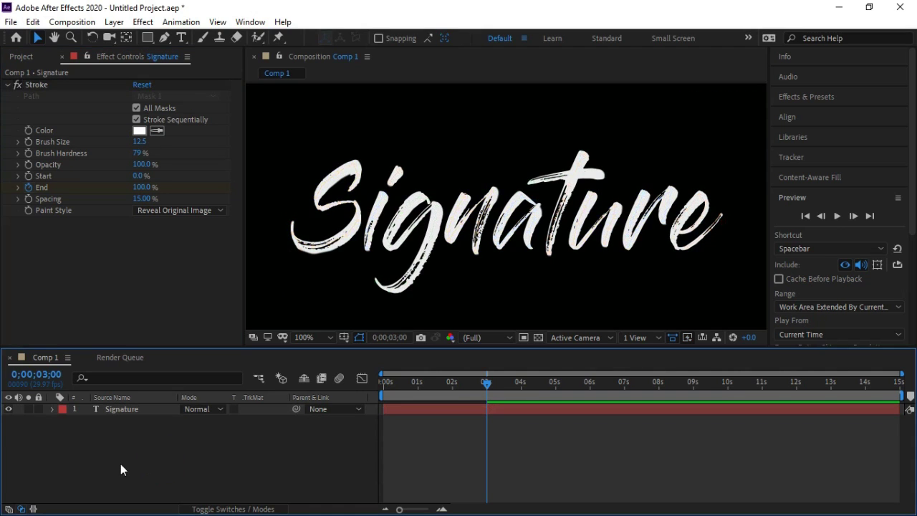
click(805, 216)
click(837, 216)
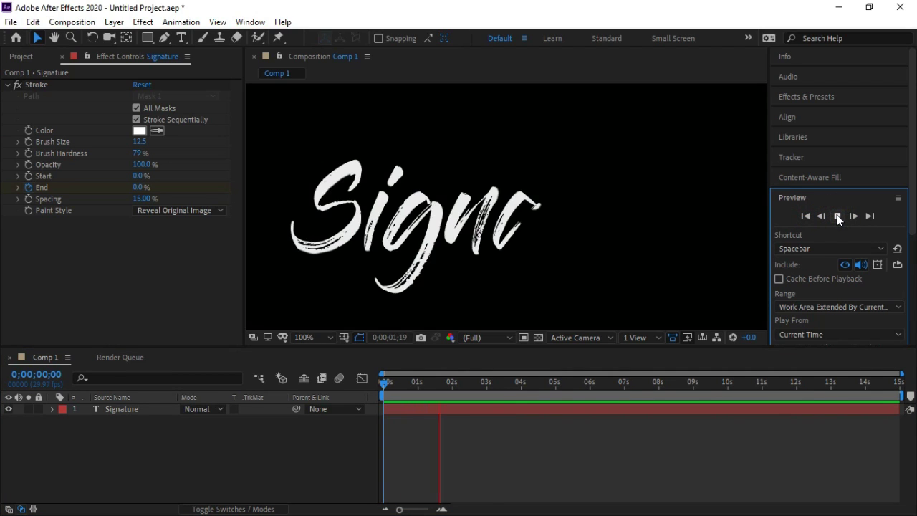
click(838, 215)
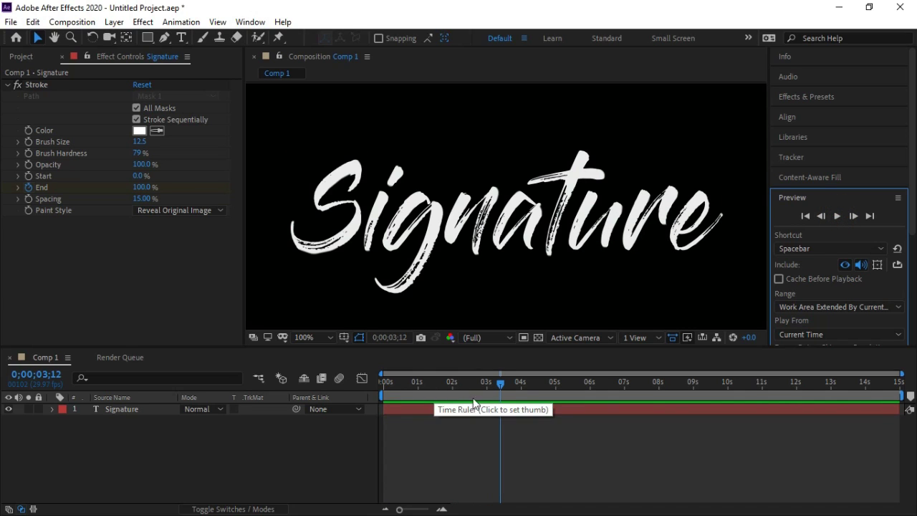
click(274, 432)
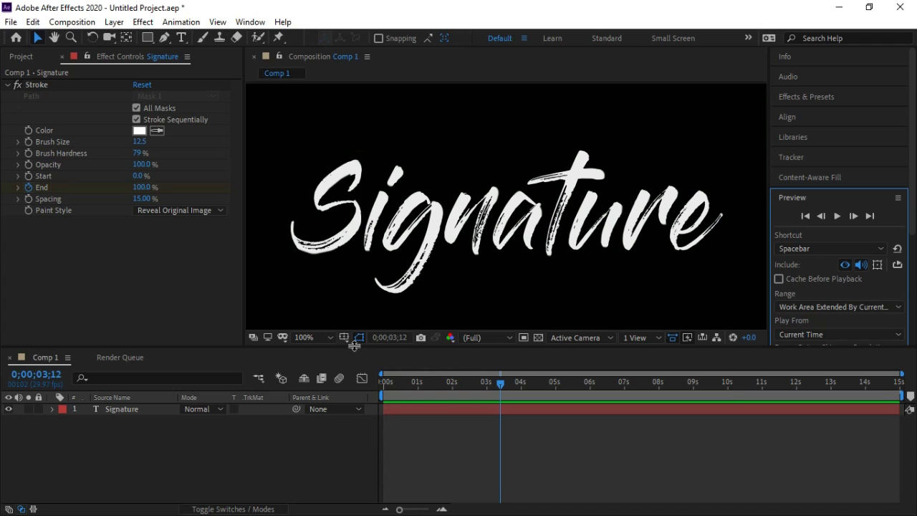
Step: Fit Comp 1 in the viewer, show the Project panel, and minimize After Effects
click(331, 336)
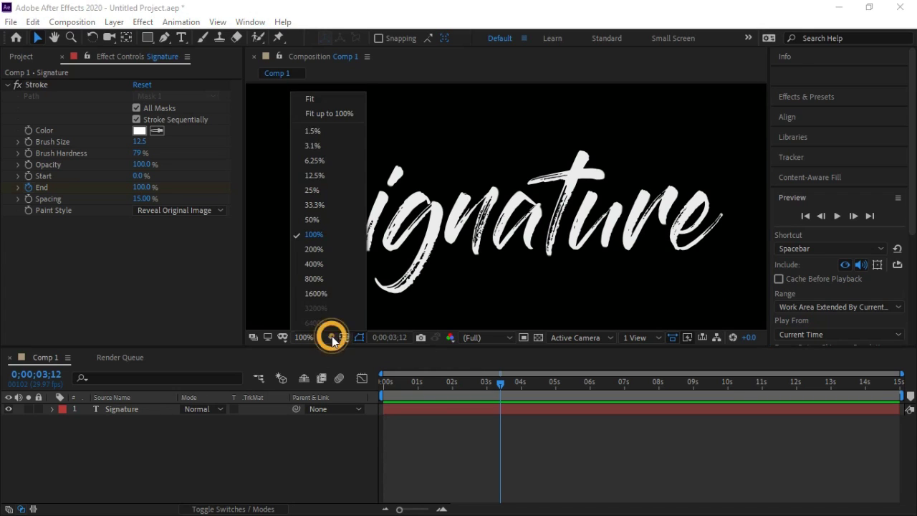
click(346, 113)
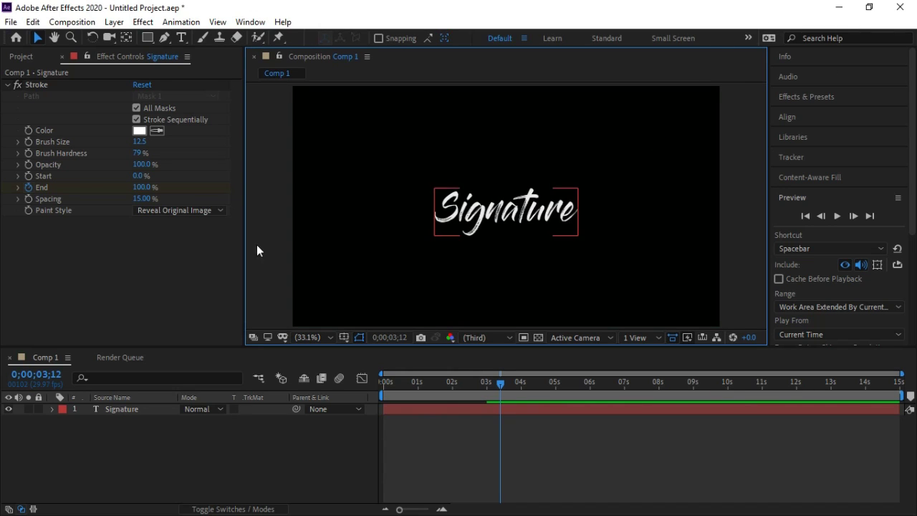
click(118, 287)
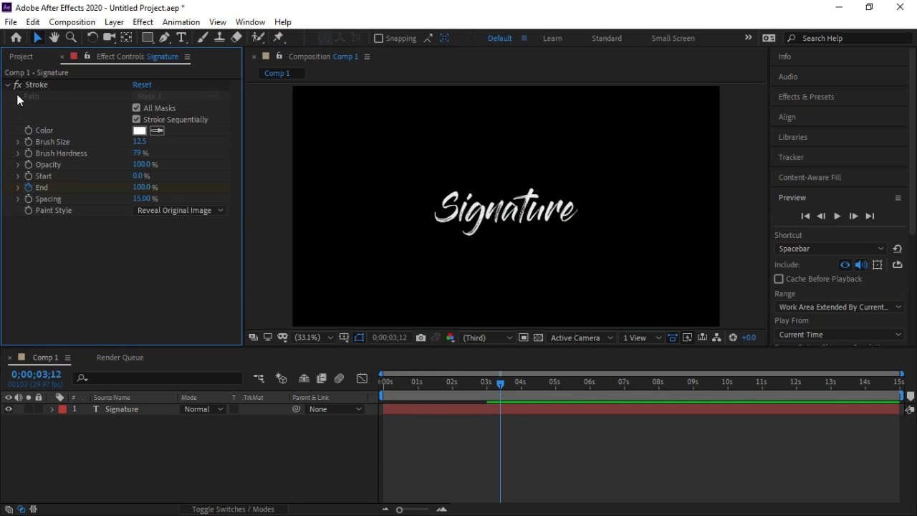
click(23, 57)
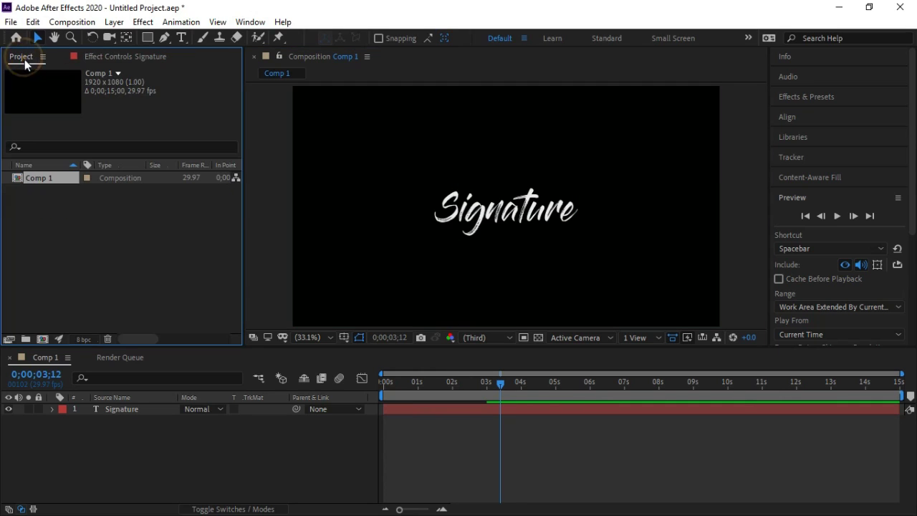
click(839, 7)
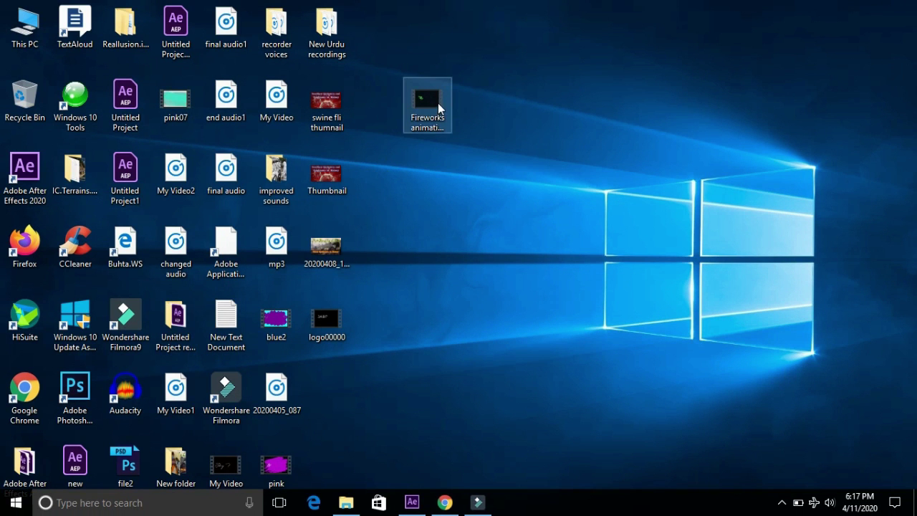
Step: Drag Fireworks animation HD.mp4 from the desktop into the After Effects Project panel
drag(438, 104, 160, 271)
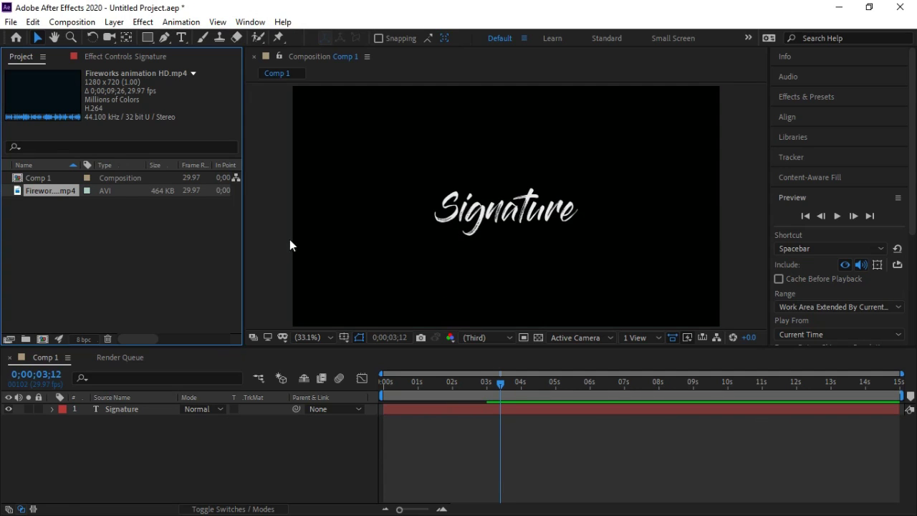
Step: Add the Fireworks clip as Comp 1's top layer, scaled up to fill the frame
drag(61, 193, 143, 405)
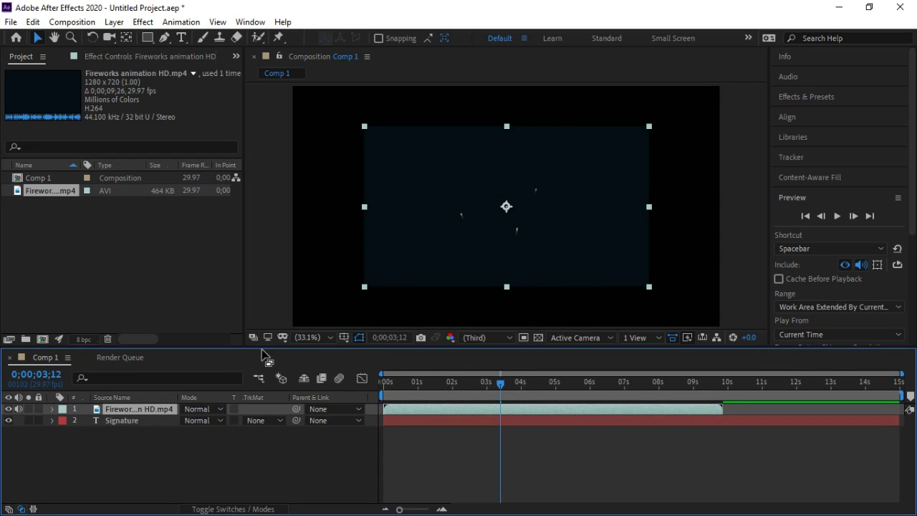
key(comma)
key(comma)
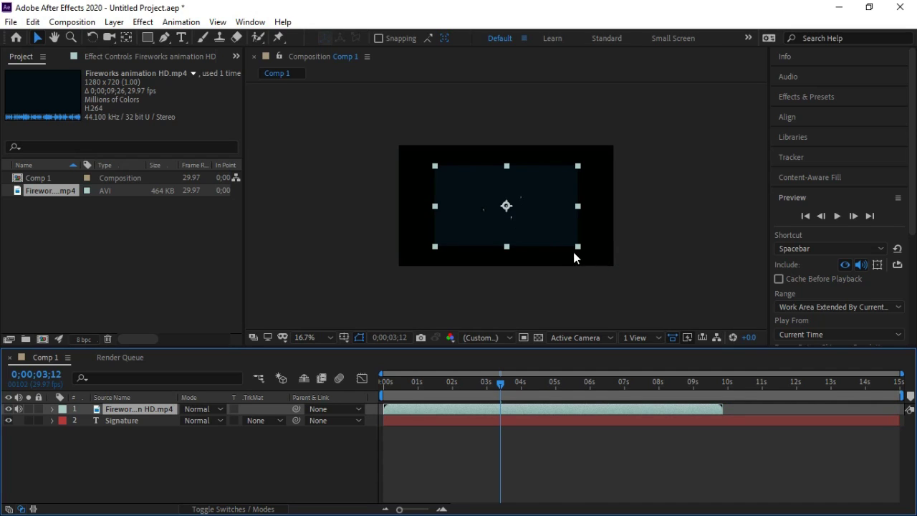
drag(577, 248, 612, 268)
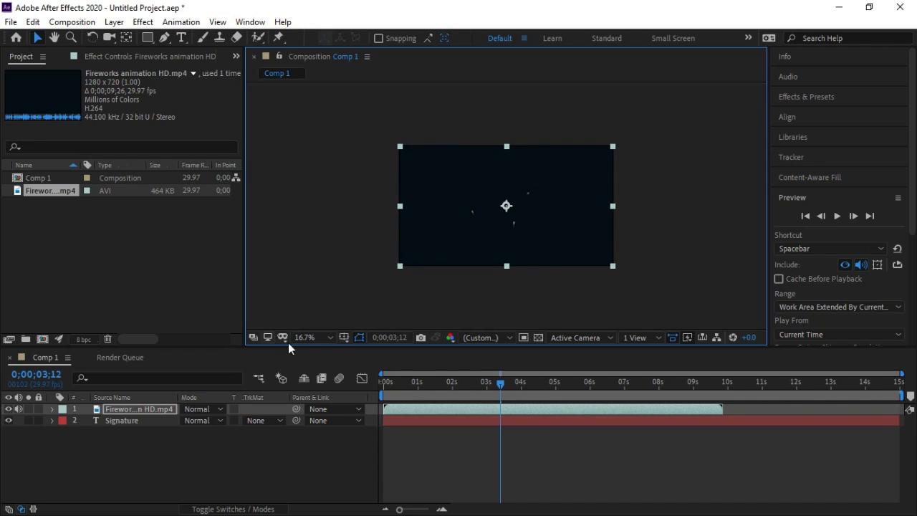
click(329, 337)
click(338, 113)
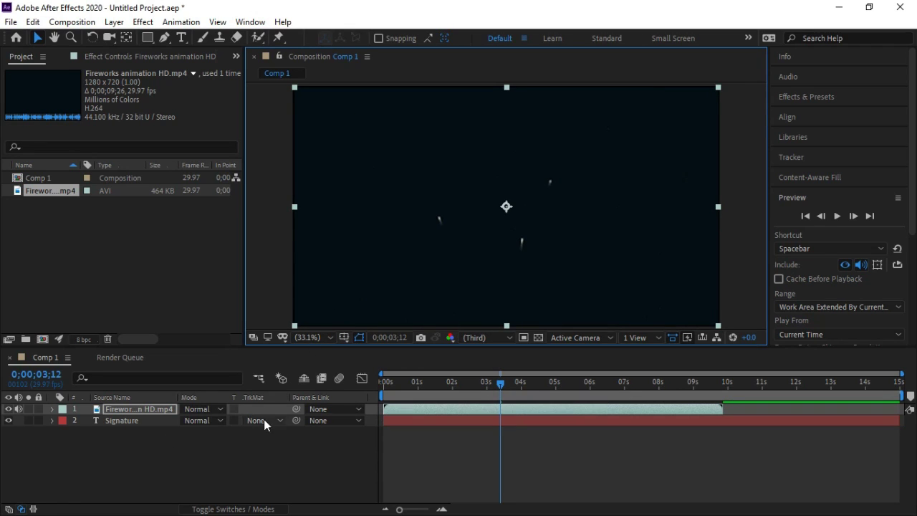
Step: Set the Fireworks layer to Add mode and shift its start to about 2 seconds
click(222, 408)
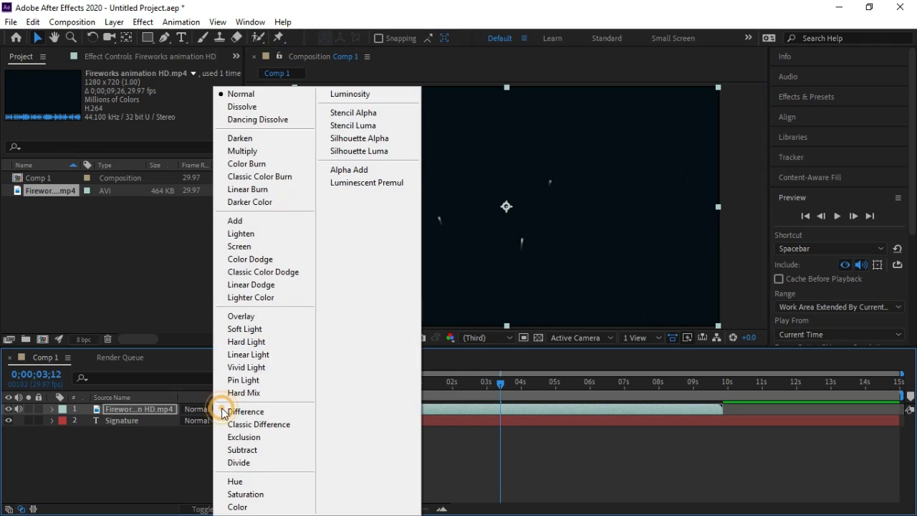
click(240, 222)
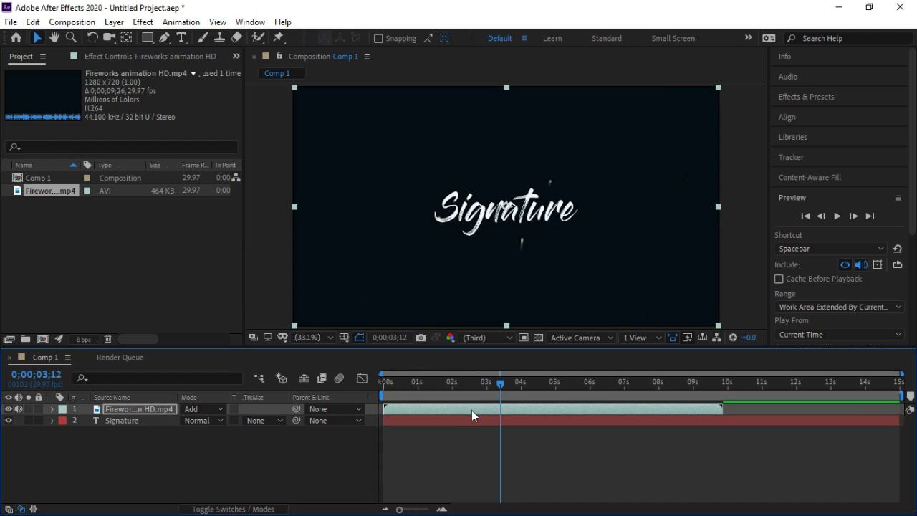
mouse_move(457, 408)
mouse_down()
mouse_move(539, 414)
mouse_move(521, 407)
mouse_move(532, 406)
mouse_up()
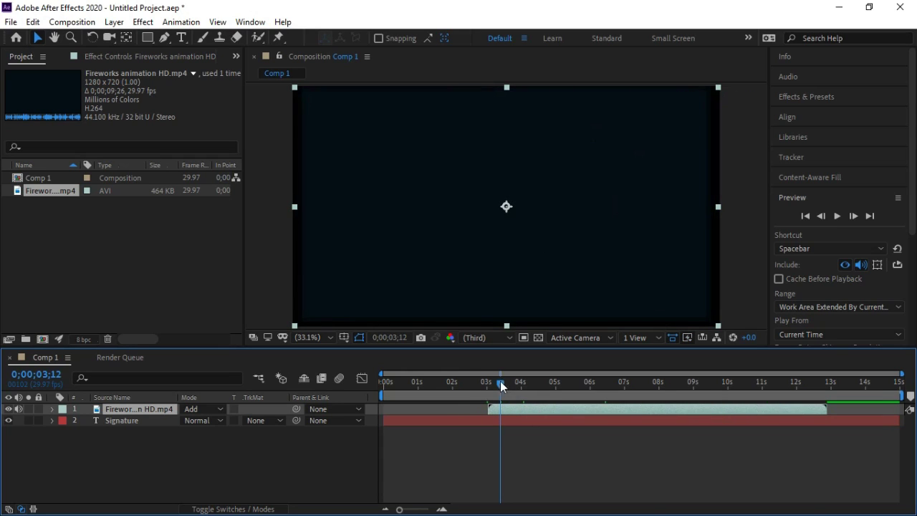
key(ctrl+z)
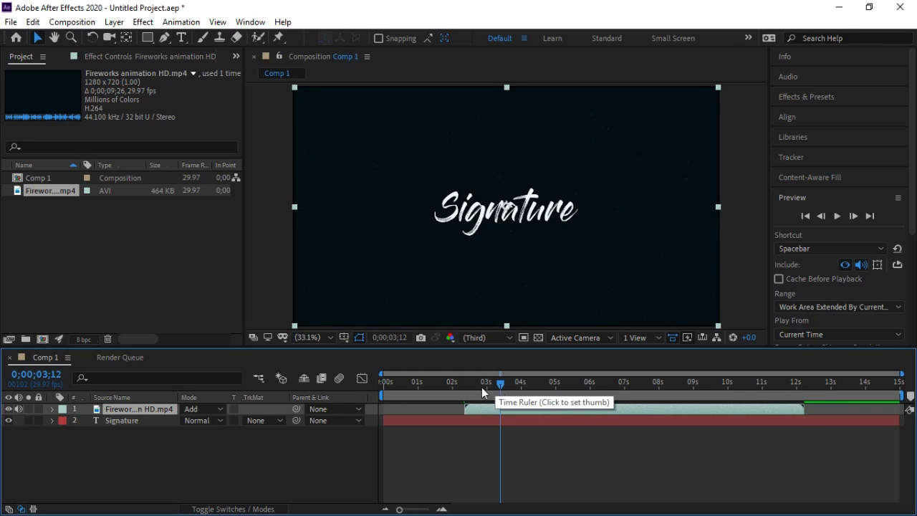
drag(501, 386, 450, 390)
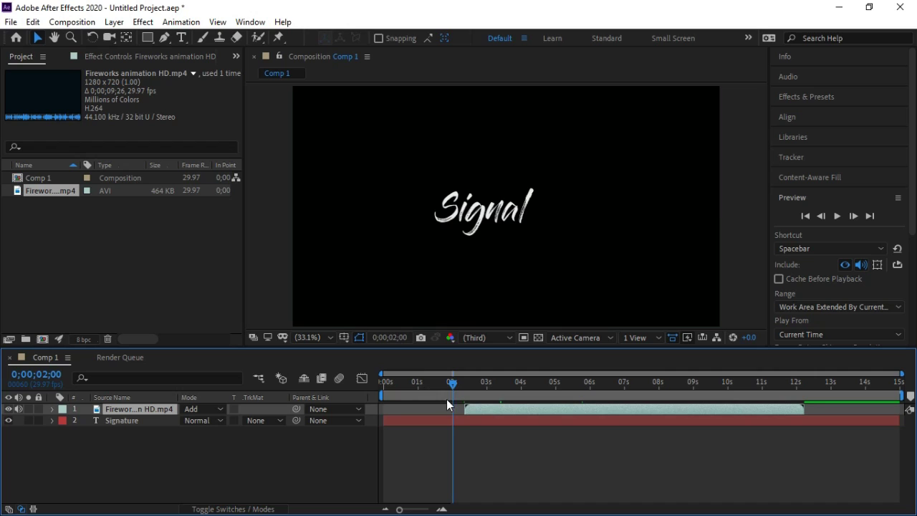
drag(454, 382, 504, 385)
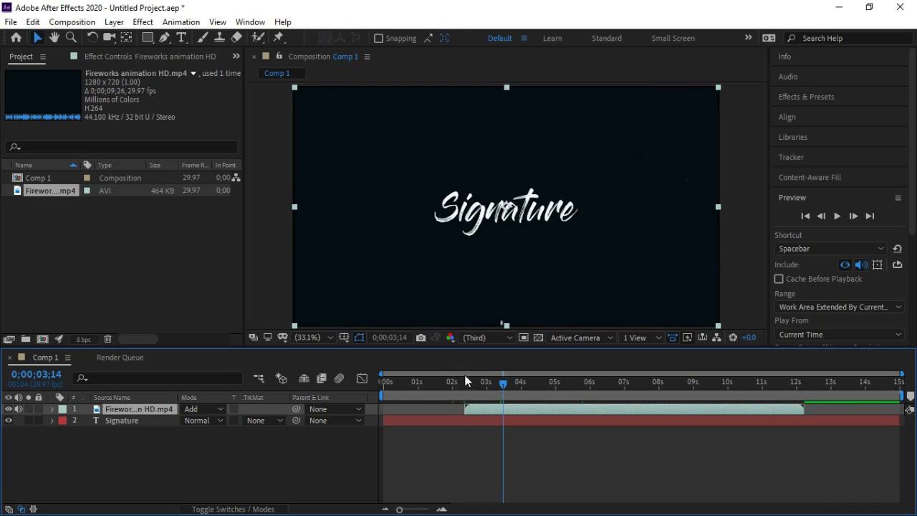
Step: Set Comp 1's background to the dark royal blue sampled from the fireworks footage
click(71, 22)
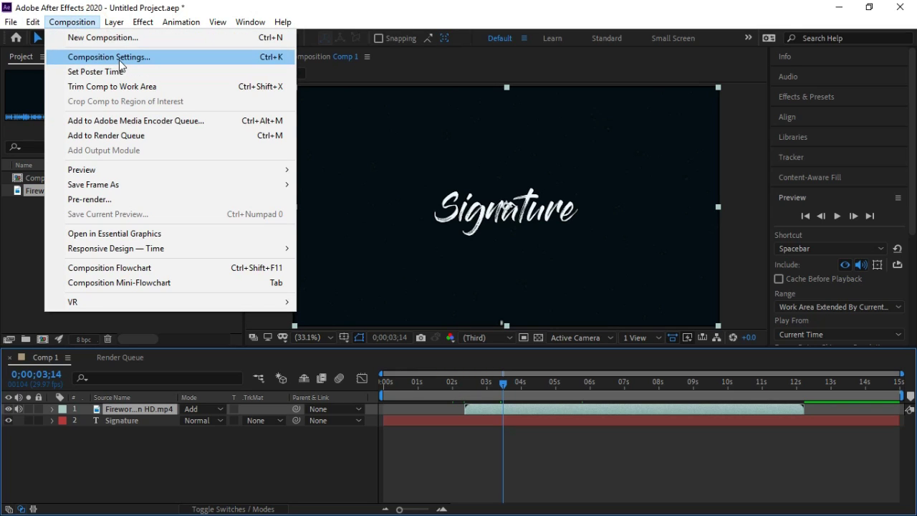
click(121, 64)
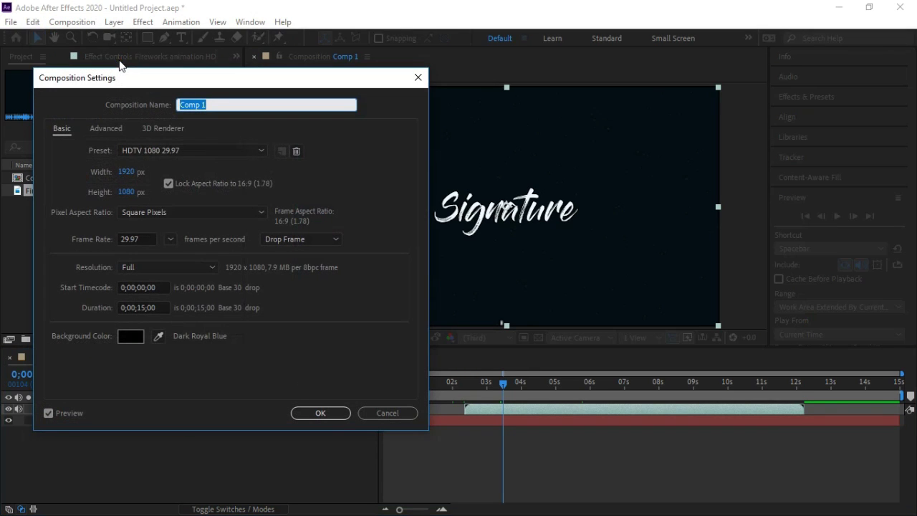
click(161, 335)
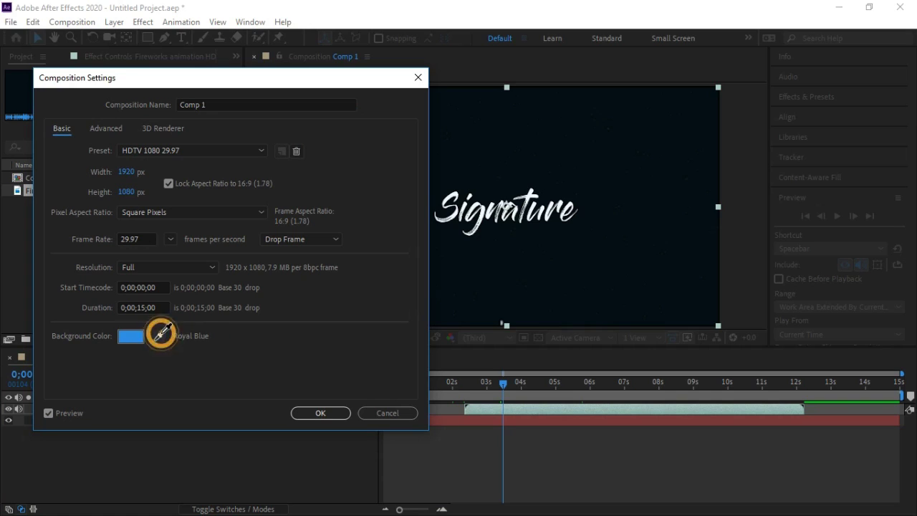
click(580, 245)
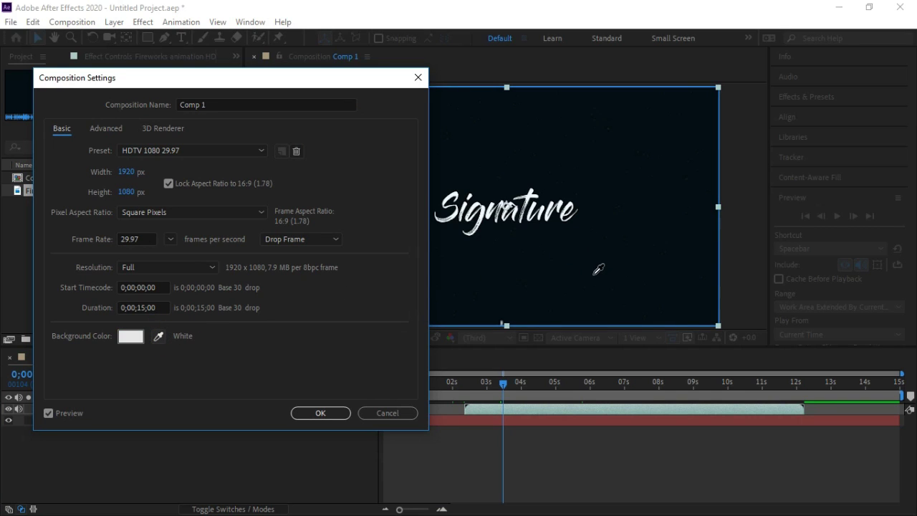
click(594, 272)
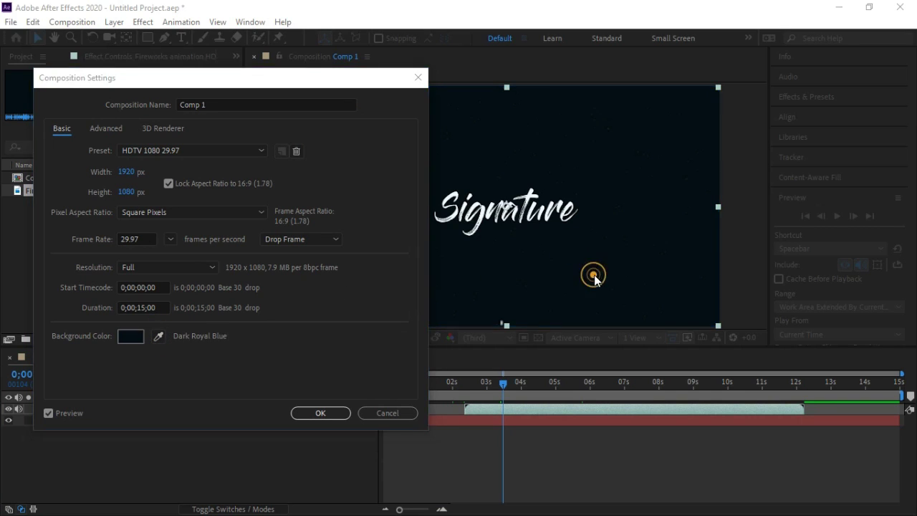
click(324, 413)
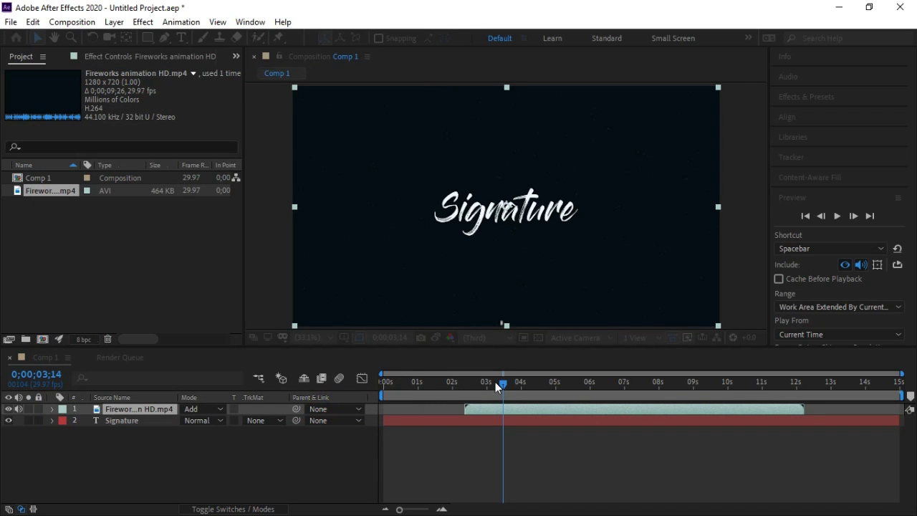
Step: Scrub through the Signature write-on around 1;20 to 3;20, then return to the first frame
click(500, 383)
drag(494, 387, 443, 391)
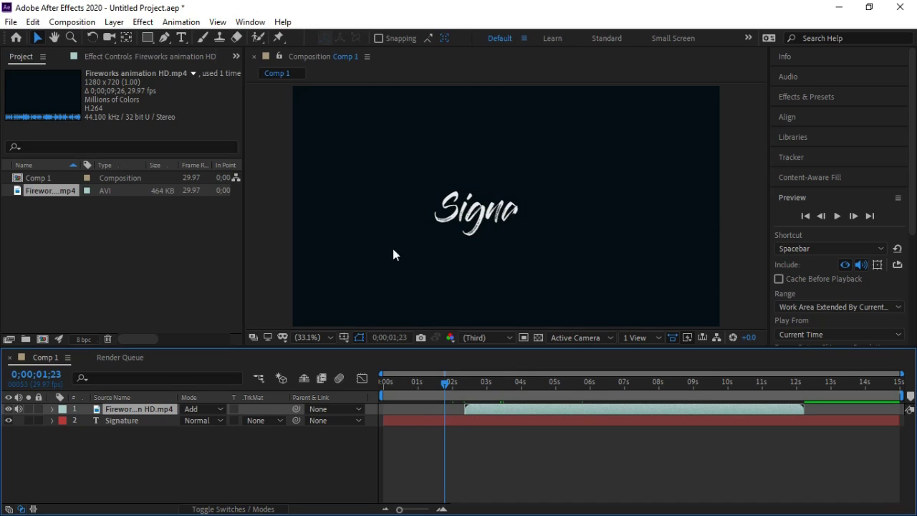
mouse_move(447, 382)
mouse_down()
mouse_move(431, 385)
mouse_move(507, 384)
mouse_up()
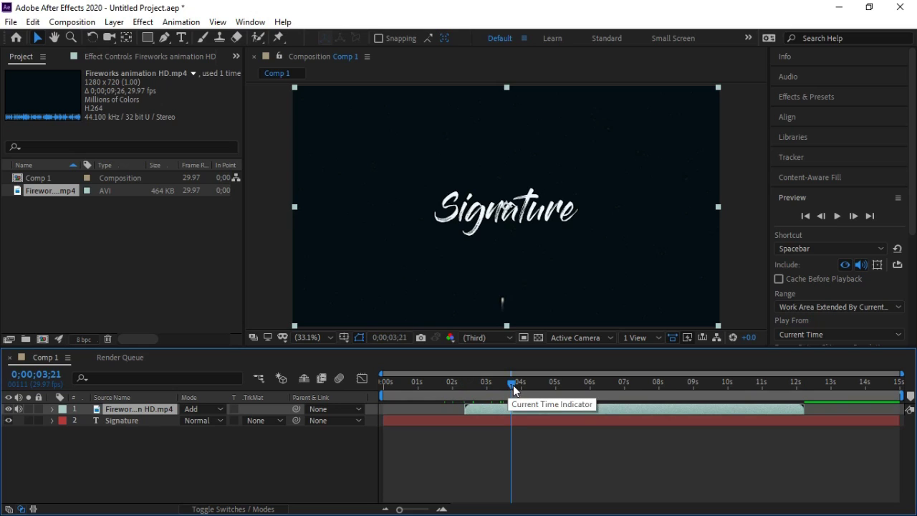
click(512, 386)
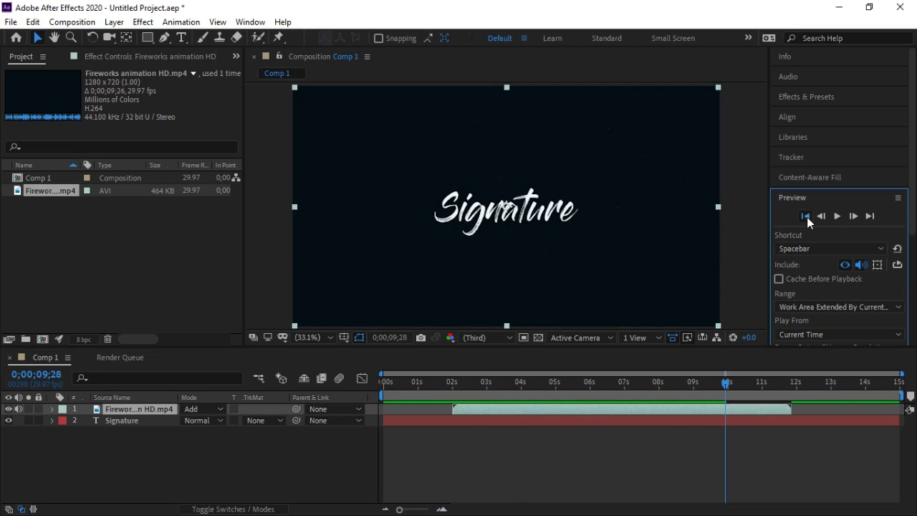
click(806, 217)
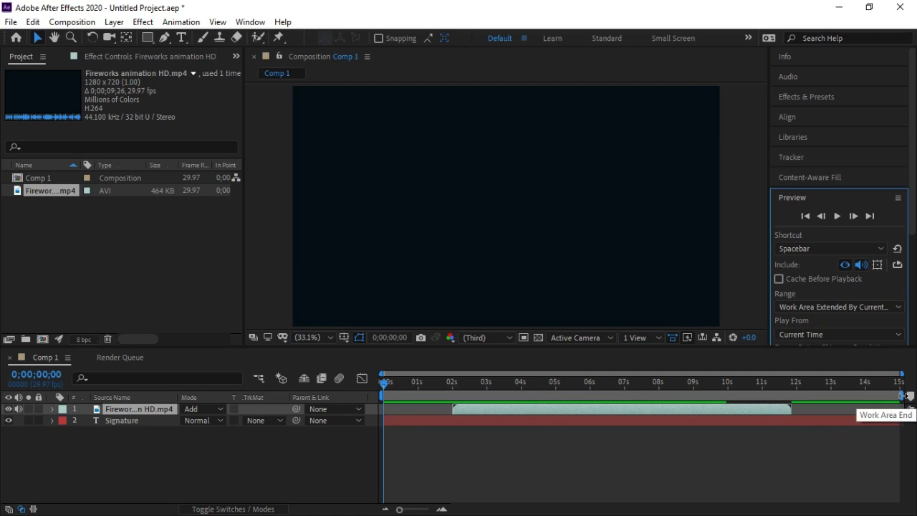
Step: End the work area at about 12 seconds, then play and stop a preview
drag(902, 395, 795, 405)
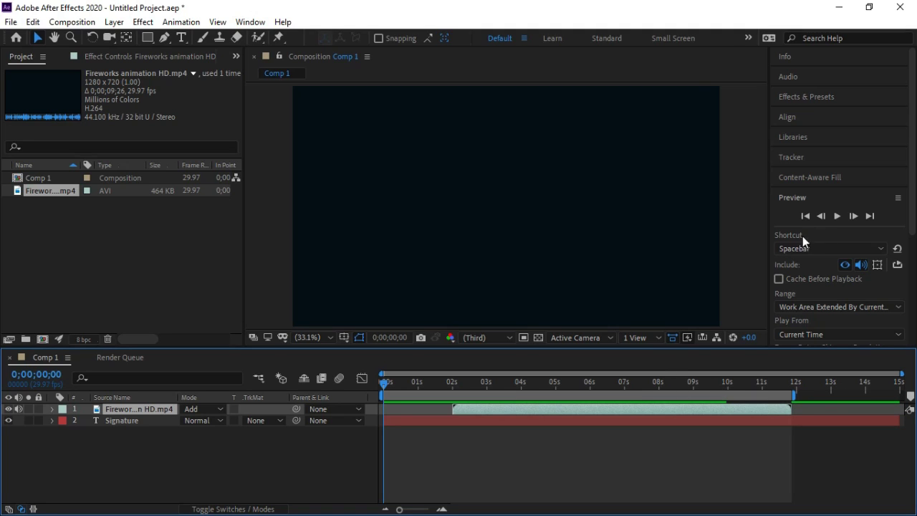
click(837, 216)
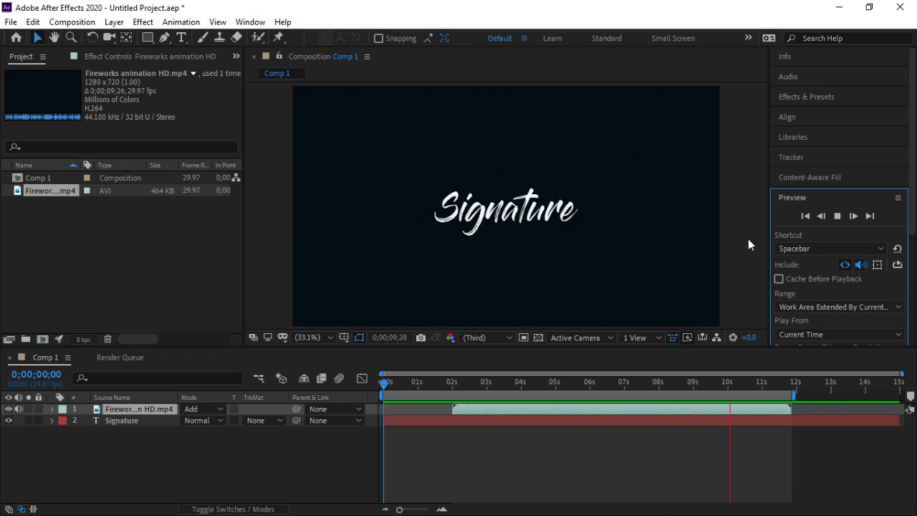
click(837, 216)
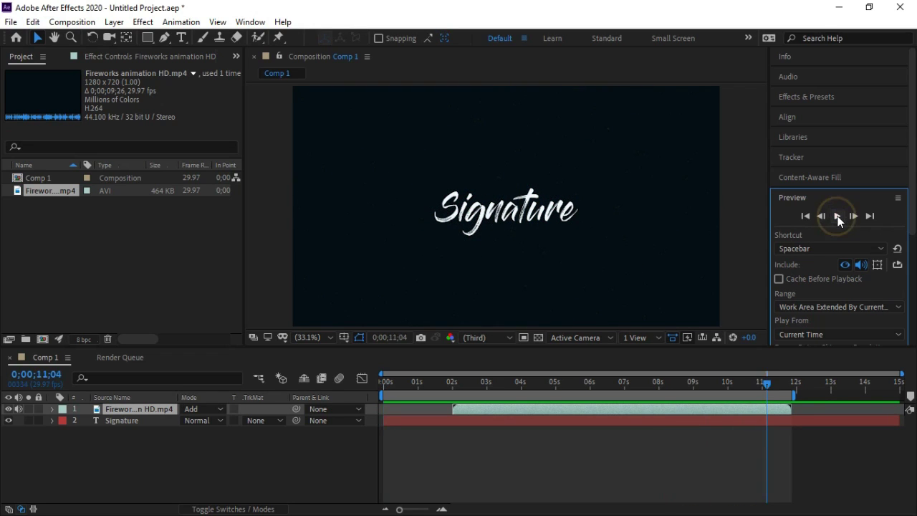